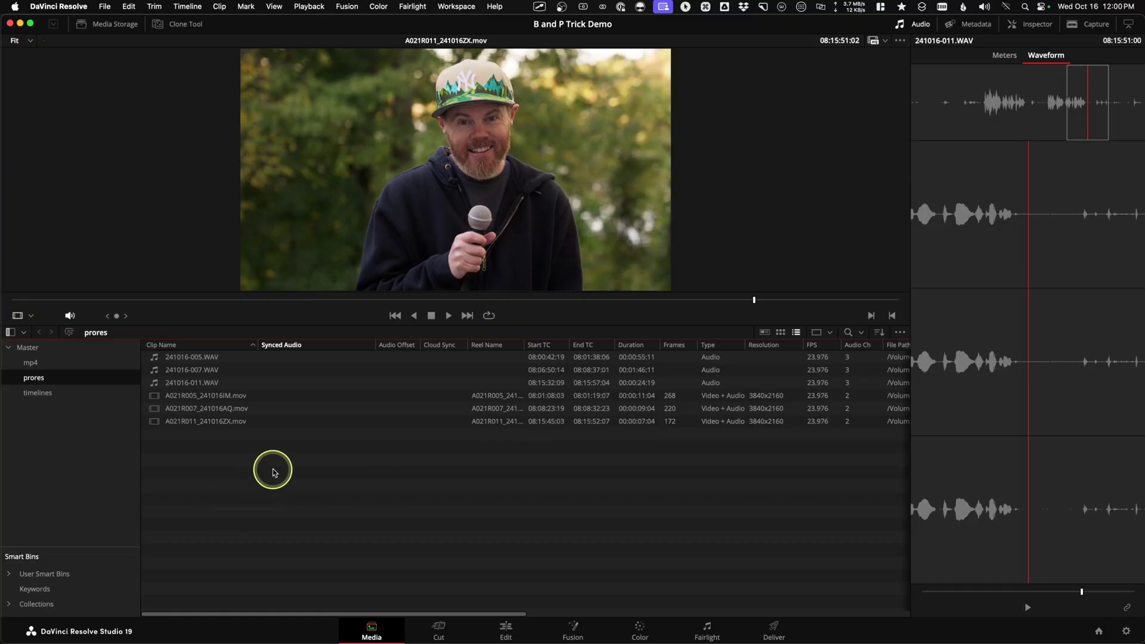
- Drag the three WAV and three MOV files from the B and P Trick Demo folder into the prores bin
{"action": "left_click_drag", "start_coordinate": [274, 472], "coordinate": [158, 298]}
{"action": "right_click", "coordinate": [206, 412]}
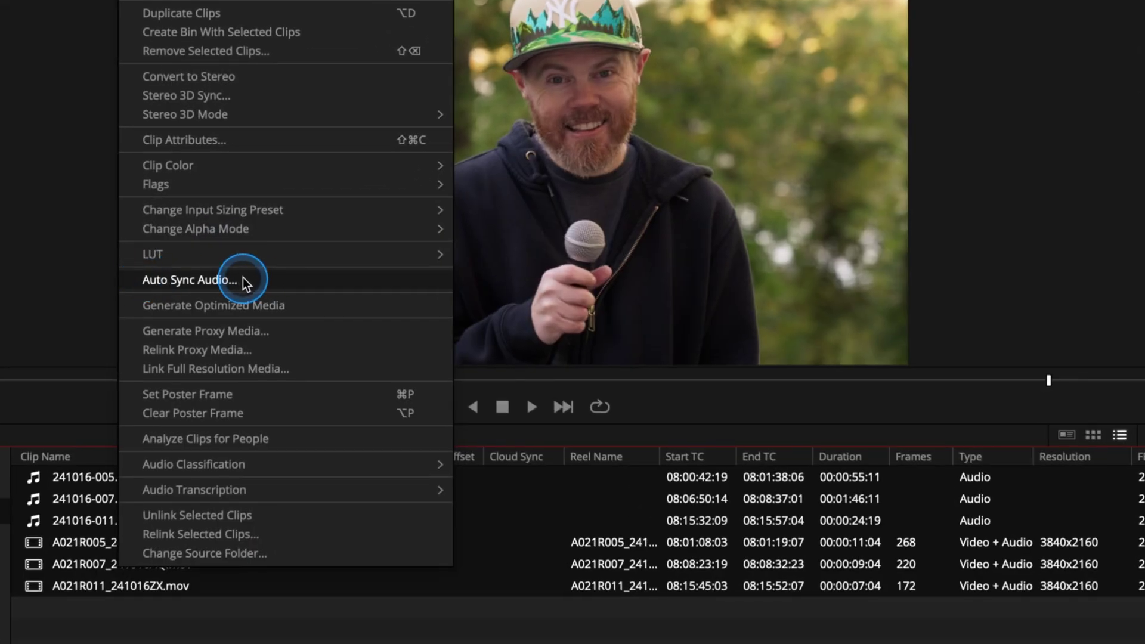
{"action": "left_click", "coordinate": [242, 279]}
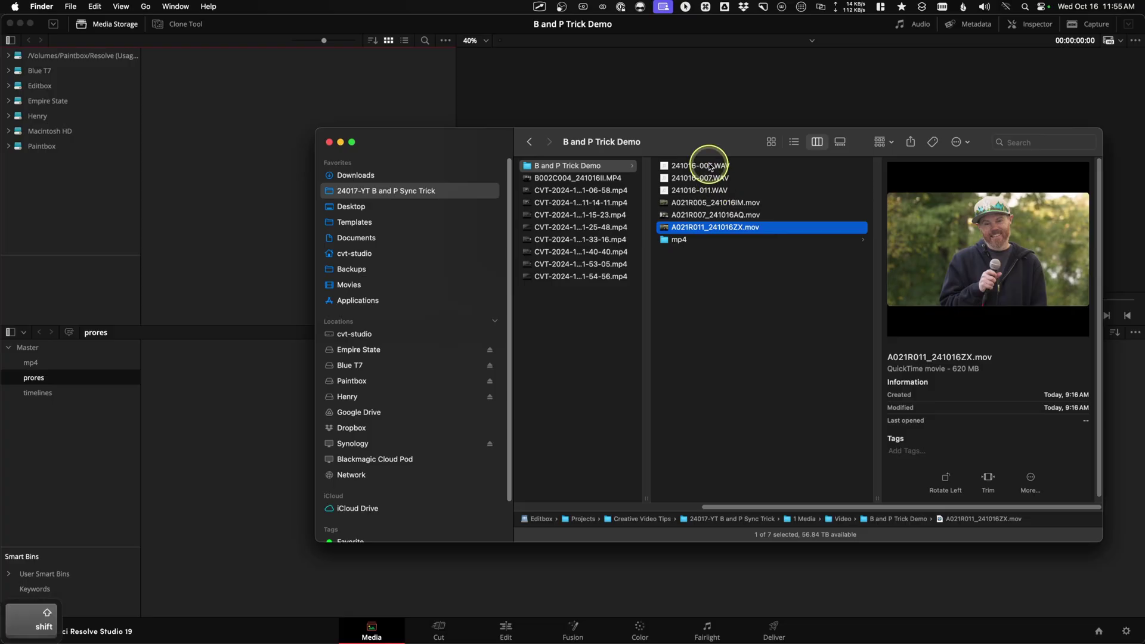
{"action": "left_click", "coordinate": [708, 166], "text": "shift"}
{"action": "left_click_drag", "start_coordinate": [720, 199], "coordinate": [255, 434]}
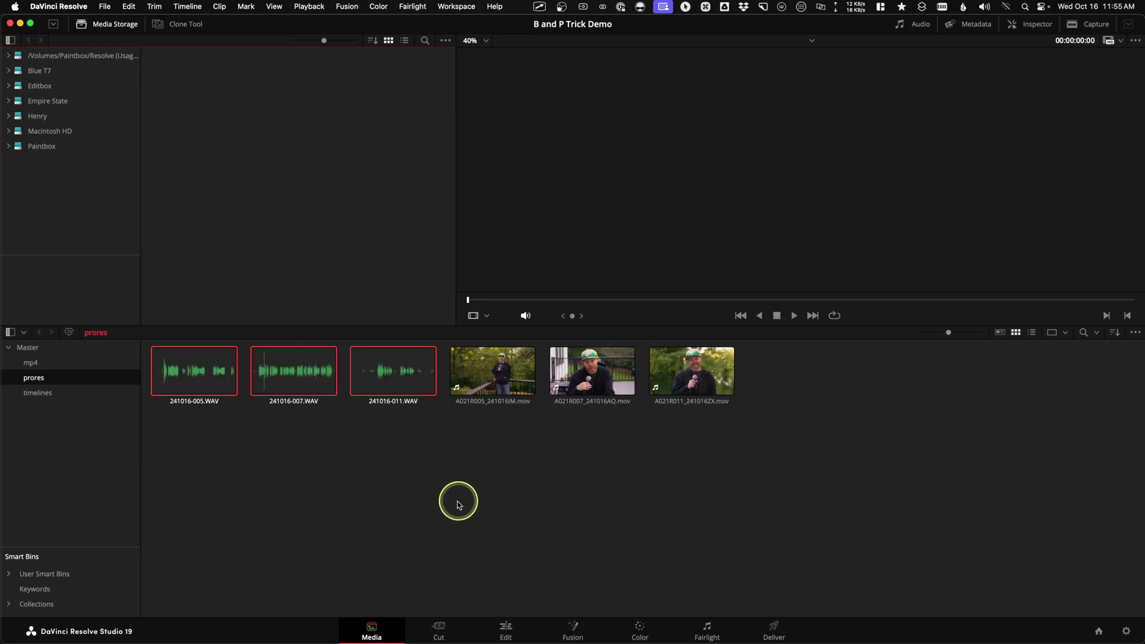
- Show 241016-011.WAV in the Audio panel's Waveform view, expanded to full height
{"action": "left_click_drag", "start_coordinate": [564, 435], "coordinate": [746, 440]}
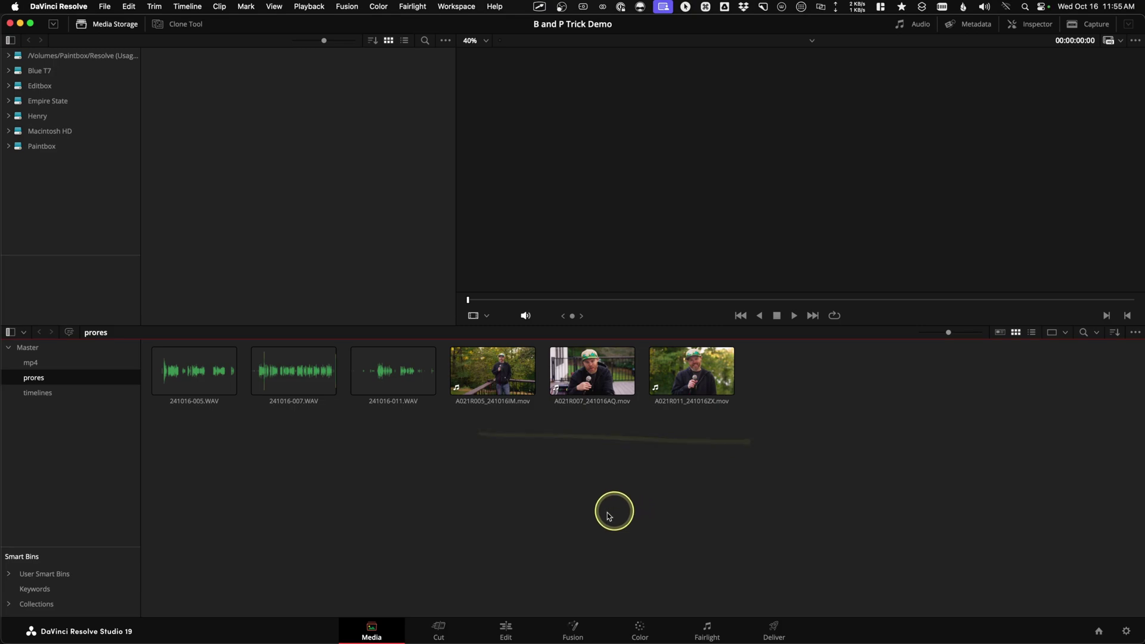
{"action": "key", "text": "ctrl"}
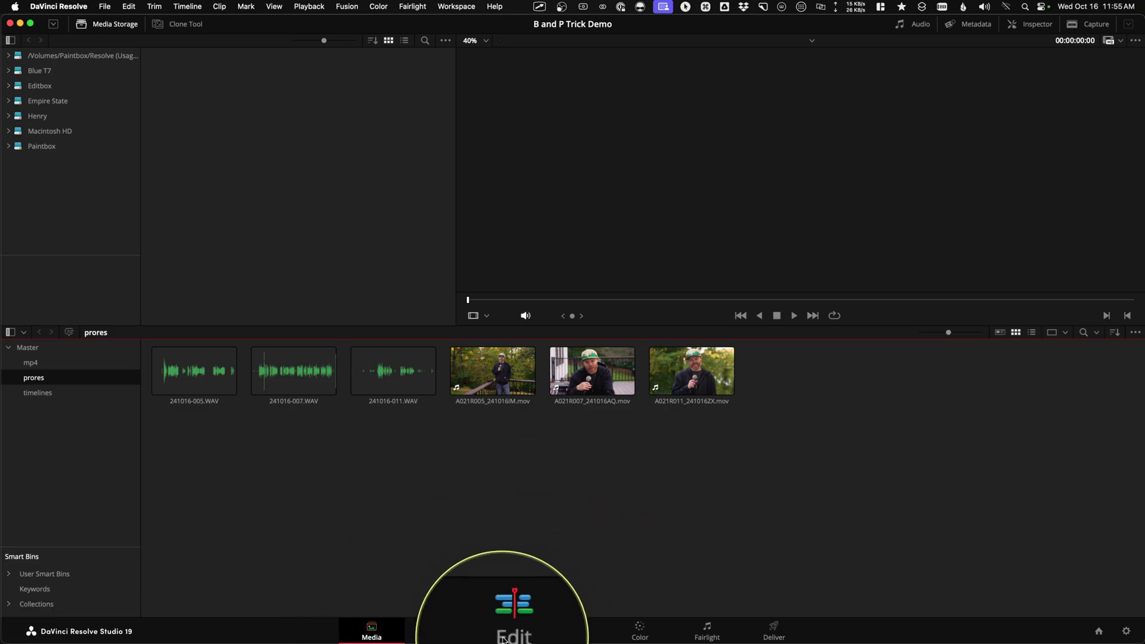
{"action": "left_click", "coordinate": [896, 26]}
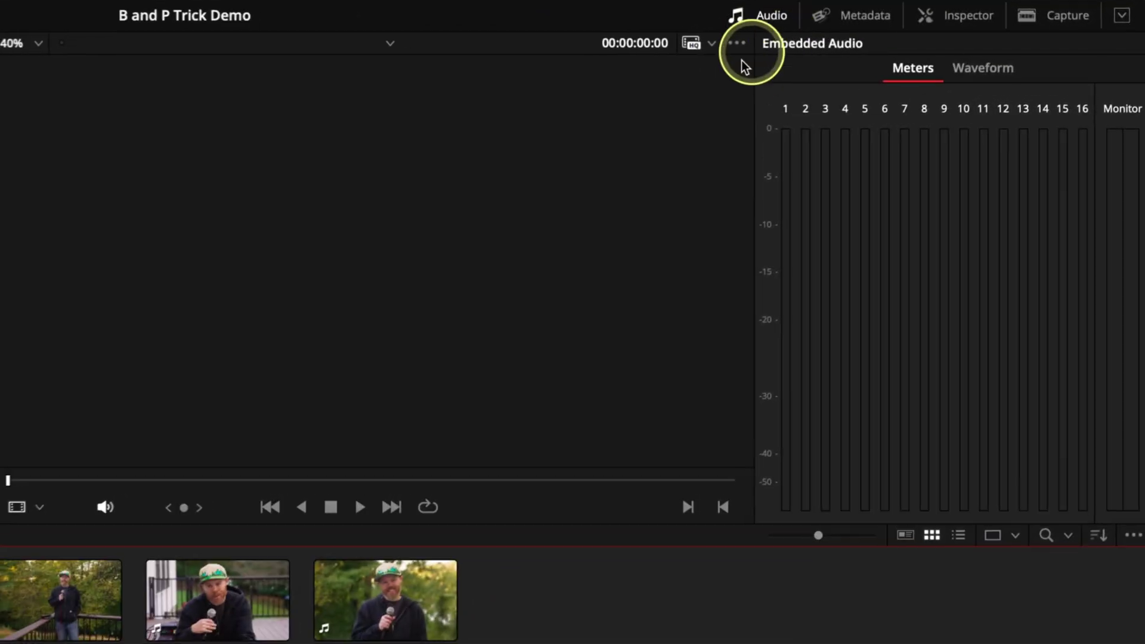
{"action": "left_click", "coordinate": [978, 70]}
{"action": "left_click", "coordinate": [393, 371]}
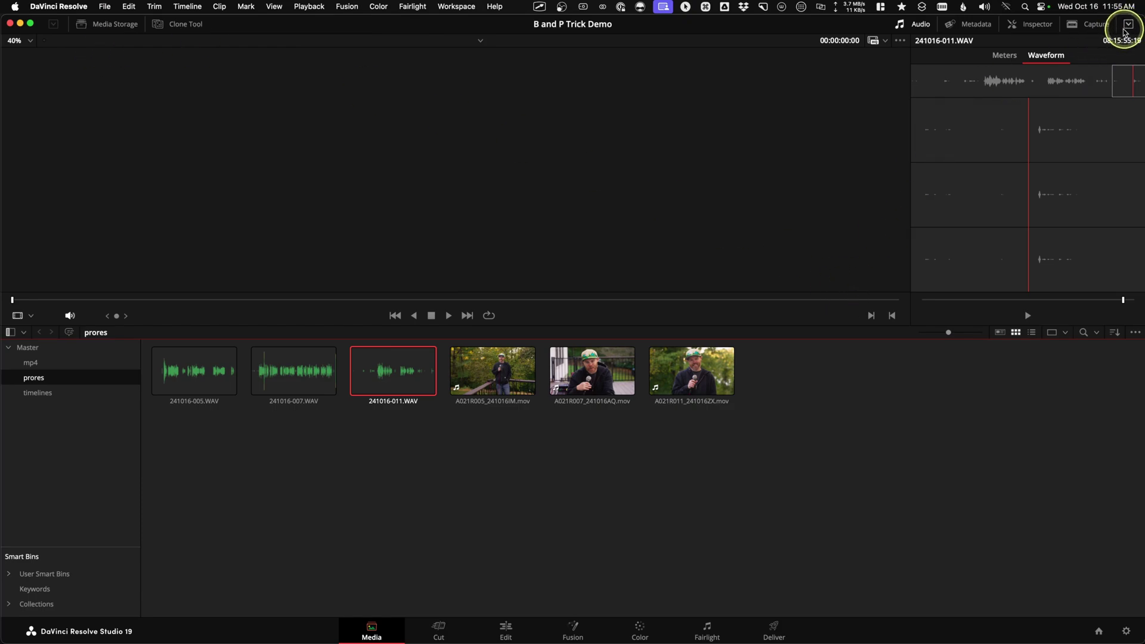
{"action": "key", "text": "ctrl"}
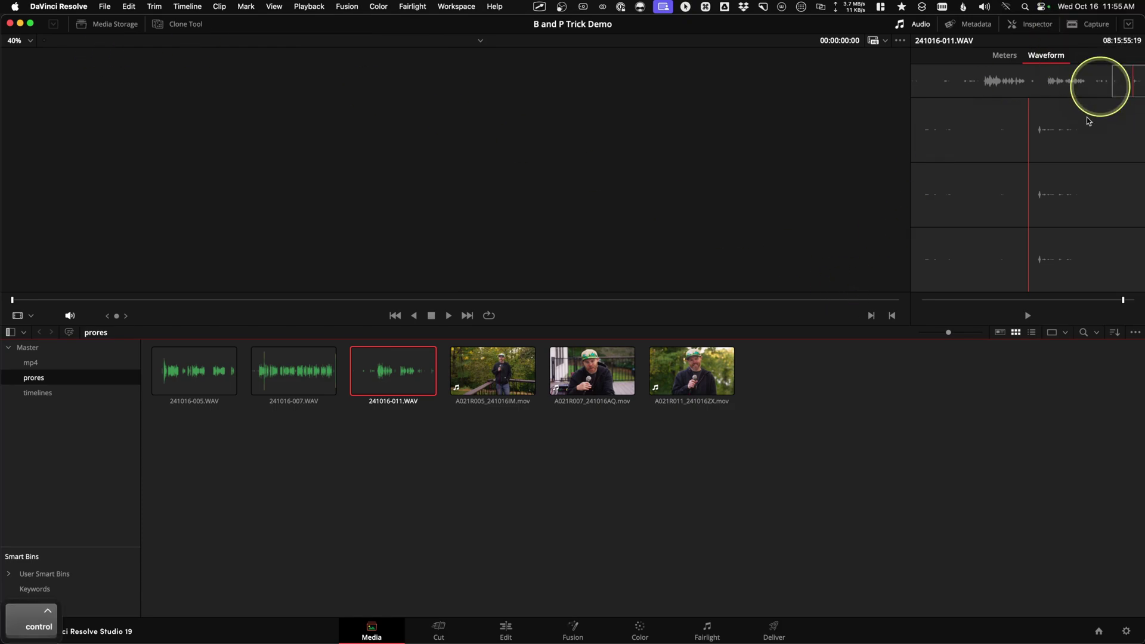
{"action": "left_click", "coordinate": [1128, 24]}
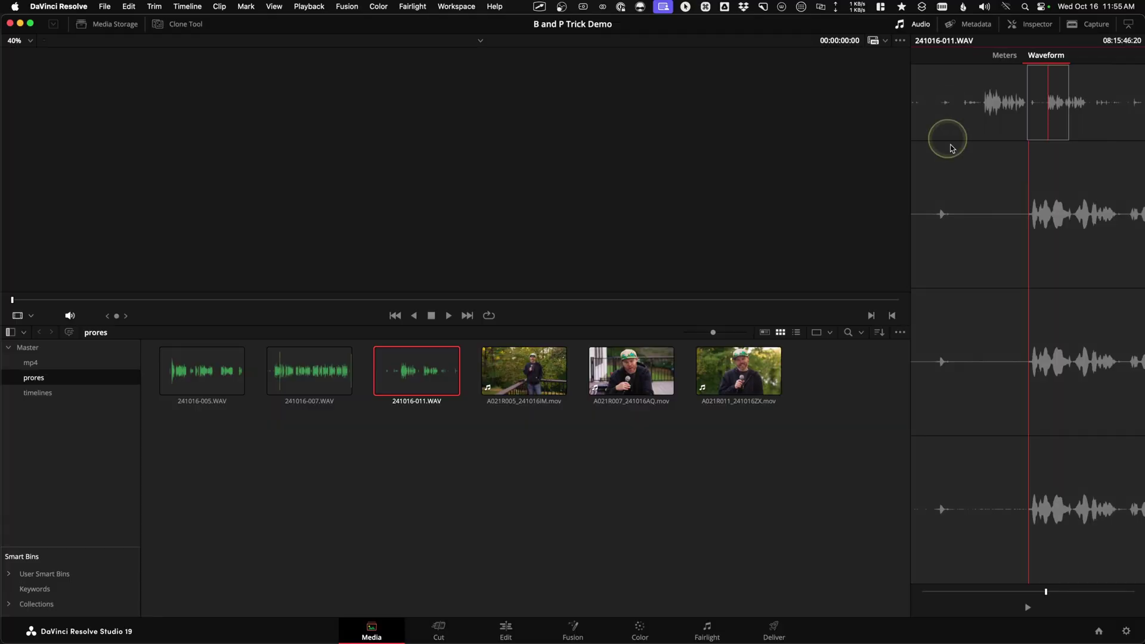
- Enable Timeline > Audio Scrubbing and load A021R011_241016ZX.mov into the viewer
{"action": "left_click", "coordinate": [189, 7]}
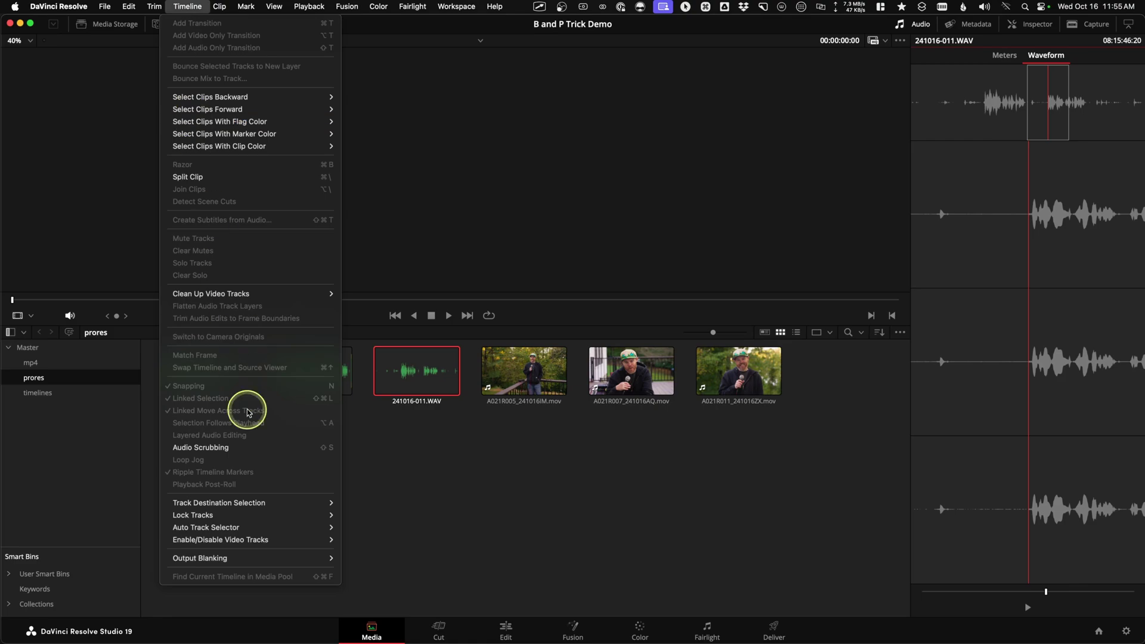
{"action": "key", "text": "ctrl"}
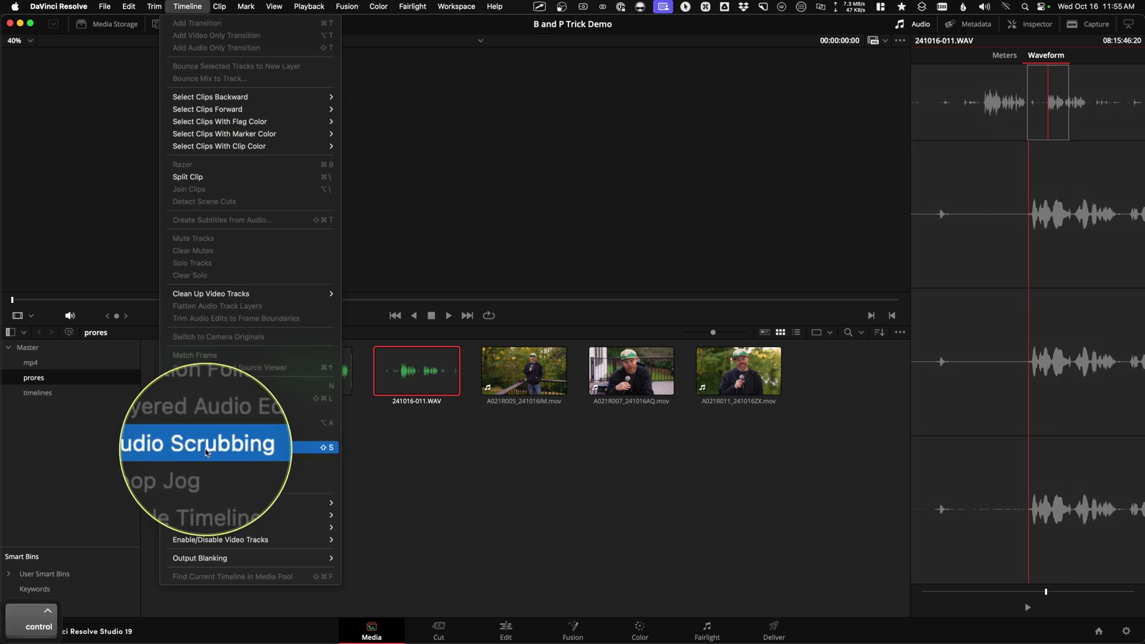
{"action": "left_click", "coordinate": [297, 448]}
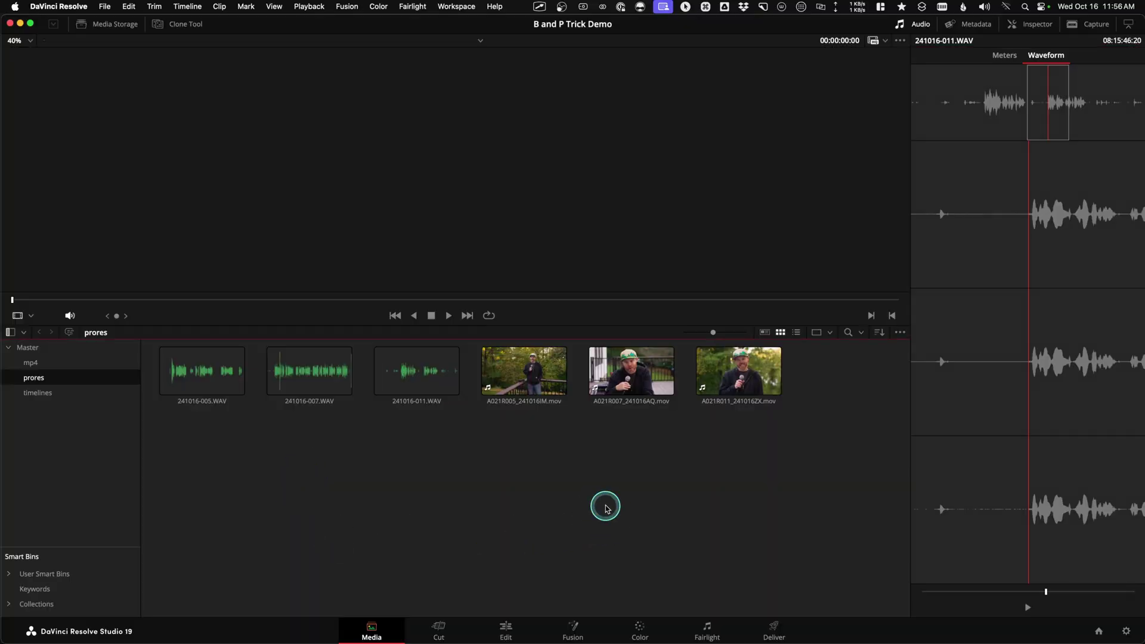
{"action": "left_click", "coordinate": [744, 383]}
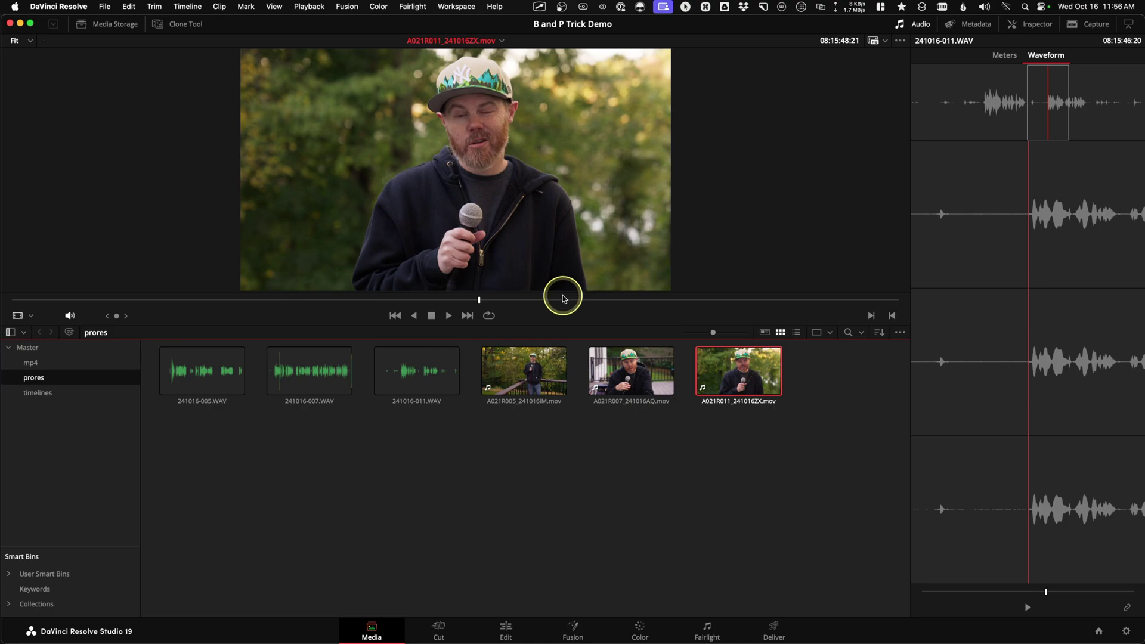
- Park the video at 08:15:49:18, just where the presenter starts speaking
{"action": "mouse_move", "coordinate": [563, 300]}
{"action": "left_mouse_down"}
{"action": "mouse_move", "coordinate": [591, 298]}
{"action": "mouse_move", "coordinate": [573, 298]}
{"action": "left_mouse_up"}
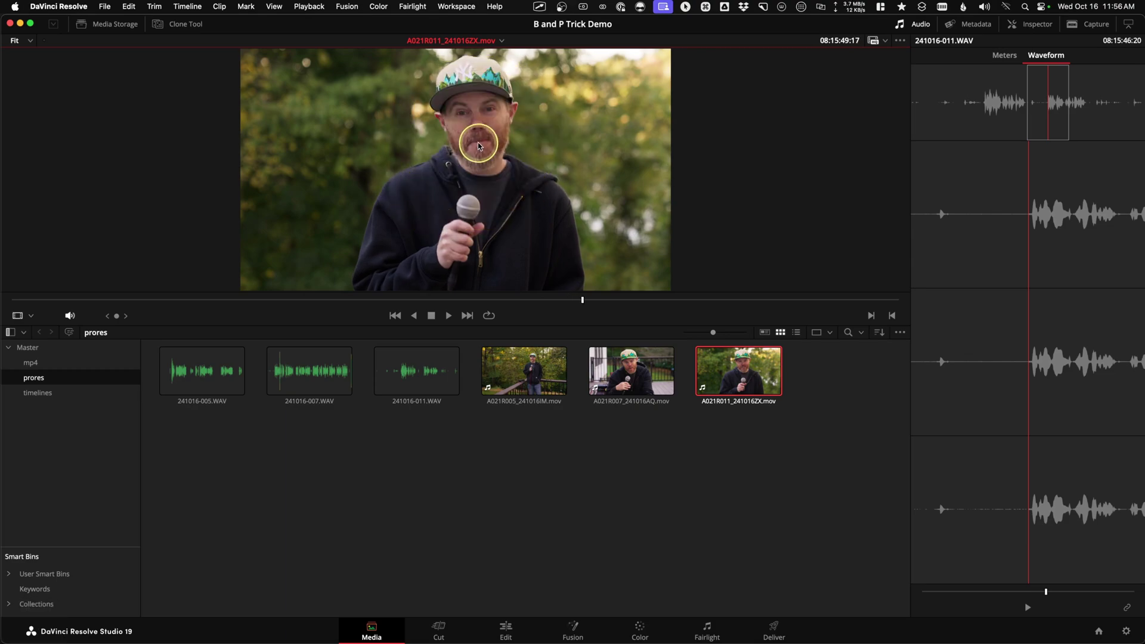
{"action": "key", "text": "ctrl"}
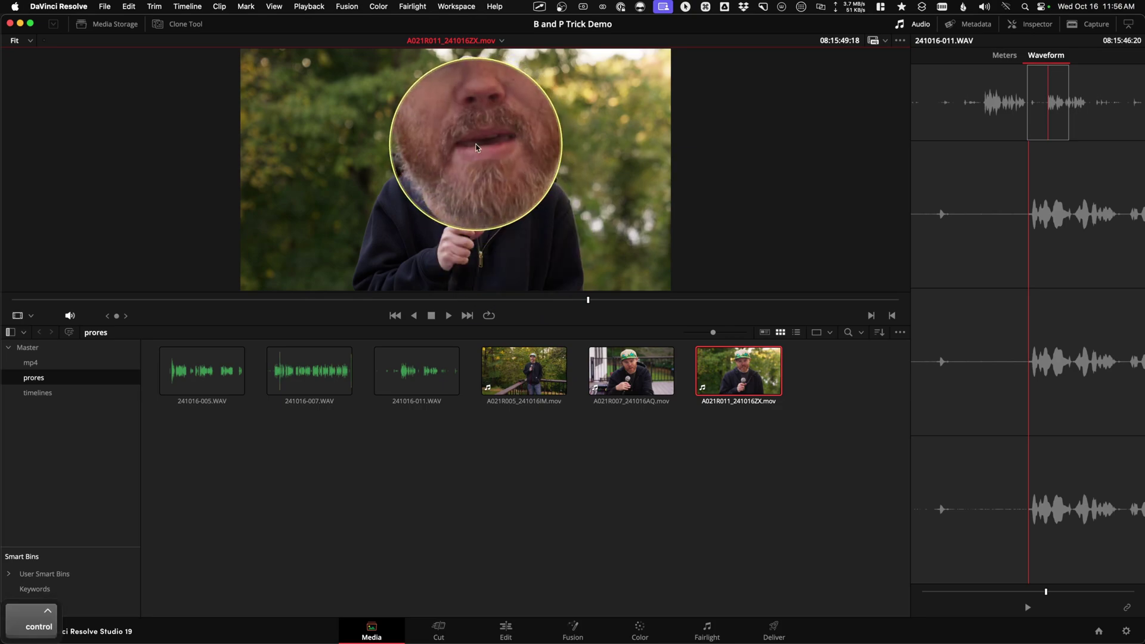
{"action": "key", "text": "Left"}
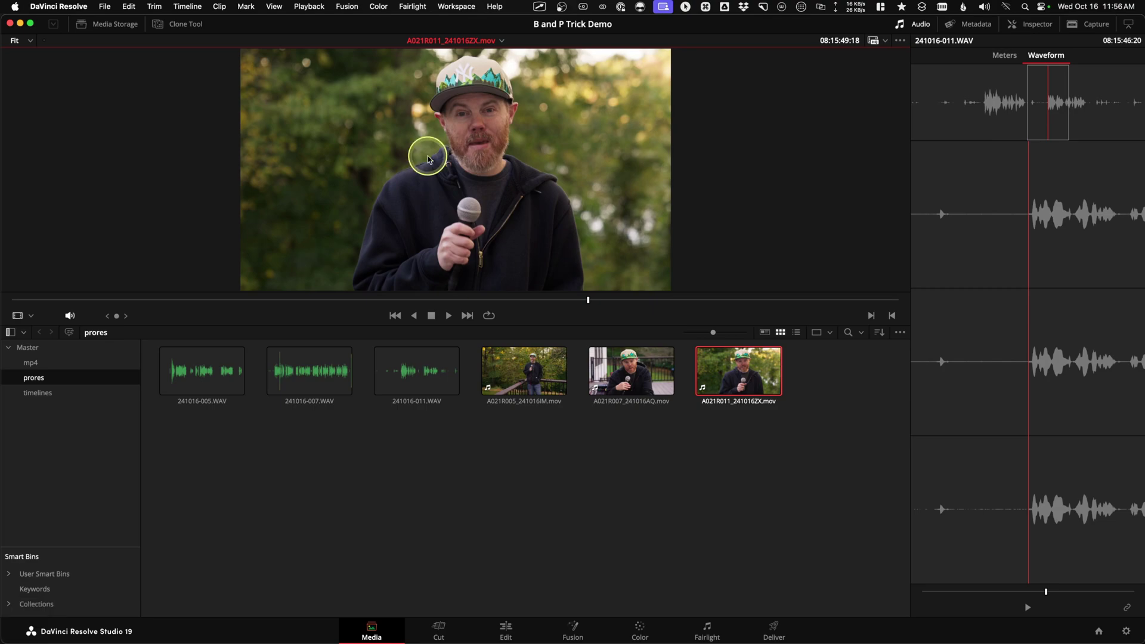
{"action": "key", "text": "ctrl"}
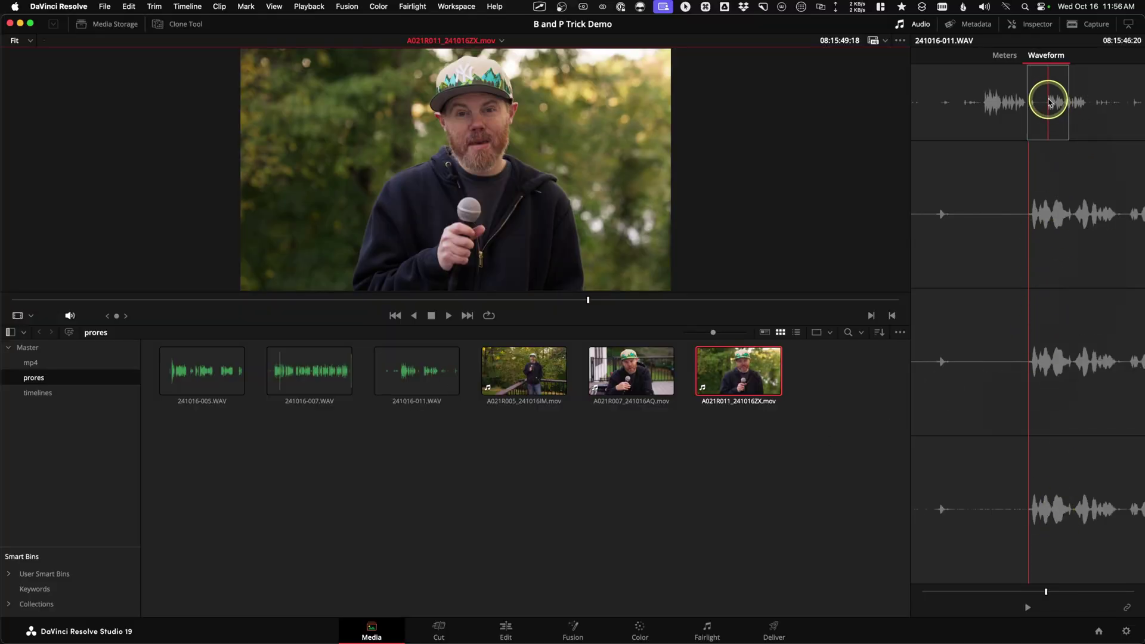
- Park the WAV audio at 08:15:49:16, checking by playback and nudging frame by frame
{"action": "left_click_drag", "start_coordinate": [1049, 103], "coordinate": [1044, 103]}
{"action": "key", "text": "space"}
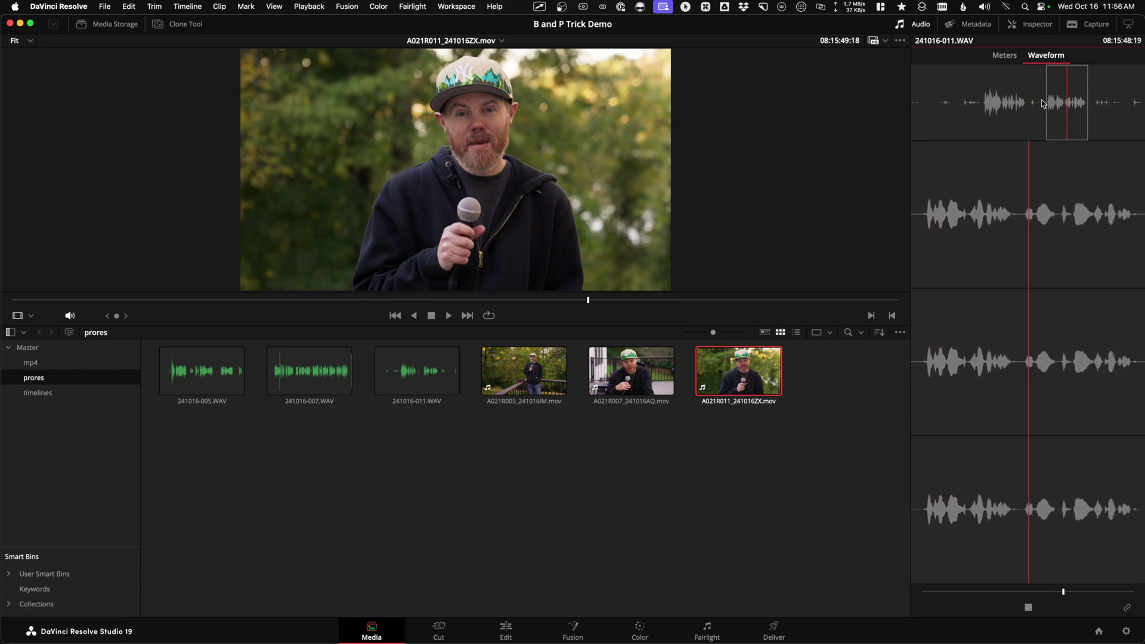
{"action": "key", "text": "space"}
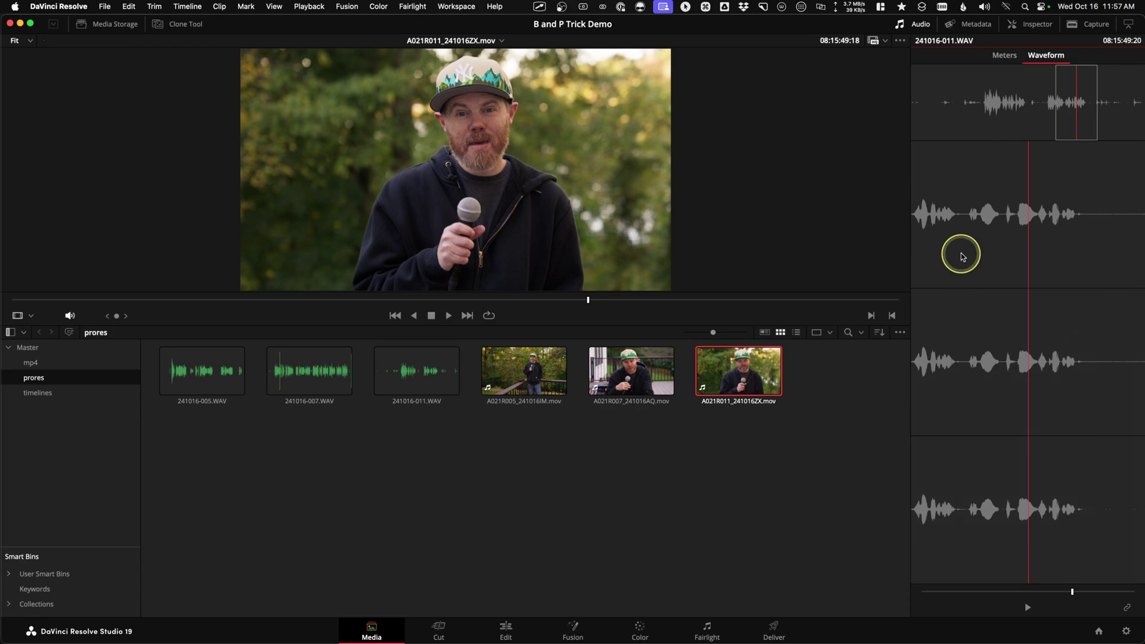
{"action": "key", "text": "Left"}
{"action": "key", "text": "Left"}
{"action": "key", "text": "Left"}
{"action": "key", "text": "Left"}
{"action": "key", "text": "Left"}
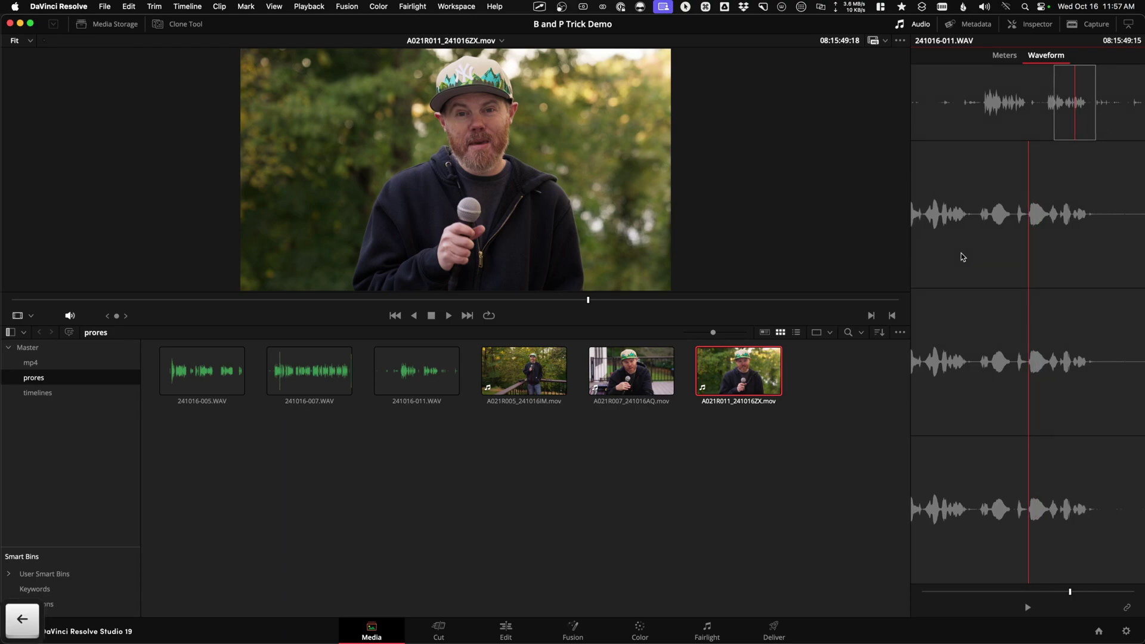
{"action": "key", "text": "Right"}
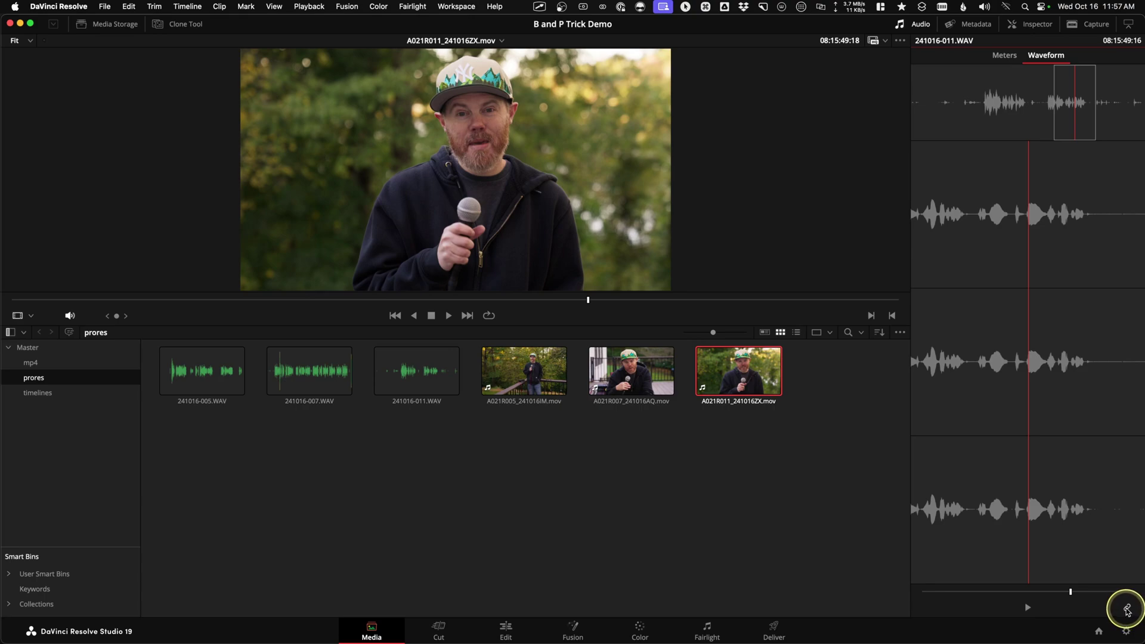
- Link 241016-011.WAV to the clip and play from before the speech to judge the sync
{"action": "left_click", "coordinate": [1127, 611]}
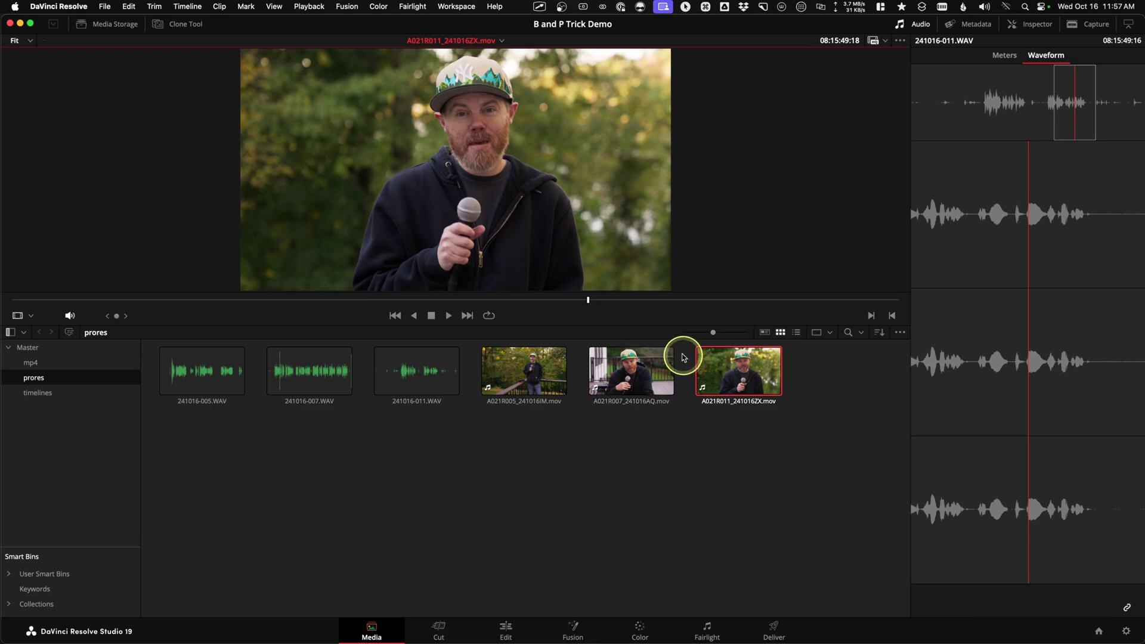
{"action": "left_click_drag", "start_coordinate": [587, 302], "coordinate": [572, 299]}
{"action": "key", "text": "space"}
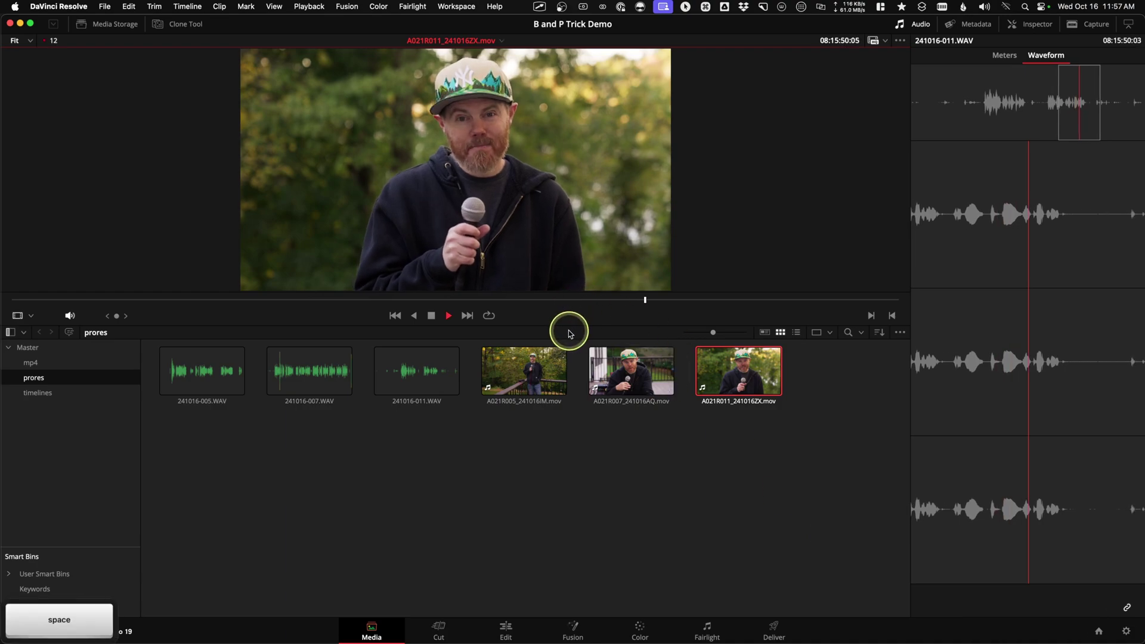
{"action": "key", "text": "space"}
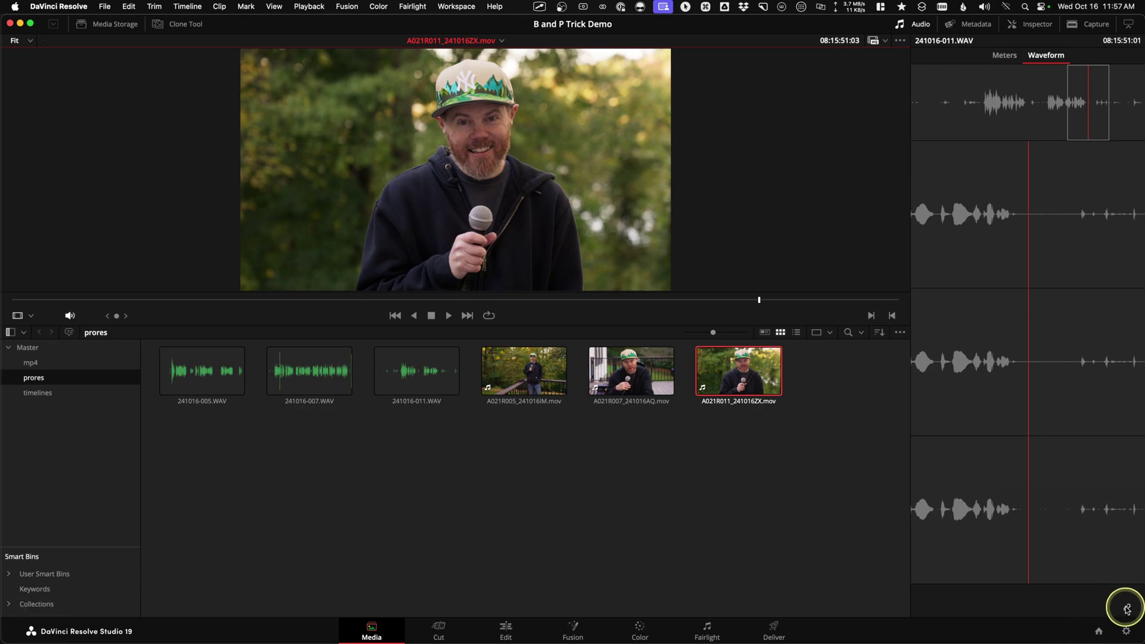
- Unlink the audio and move the video one frame earlier
{"action": "left_click", "coordinate": [1126, 610]}
{"action": "left_click", "coordinate": [601, 197]}
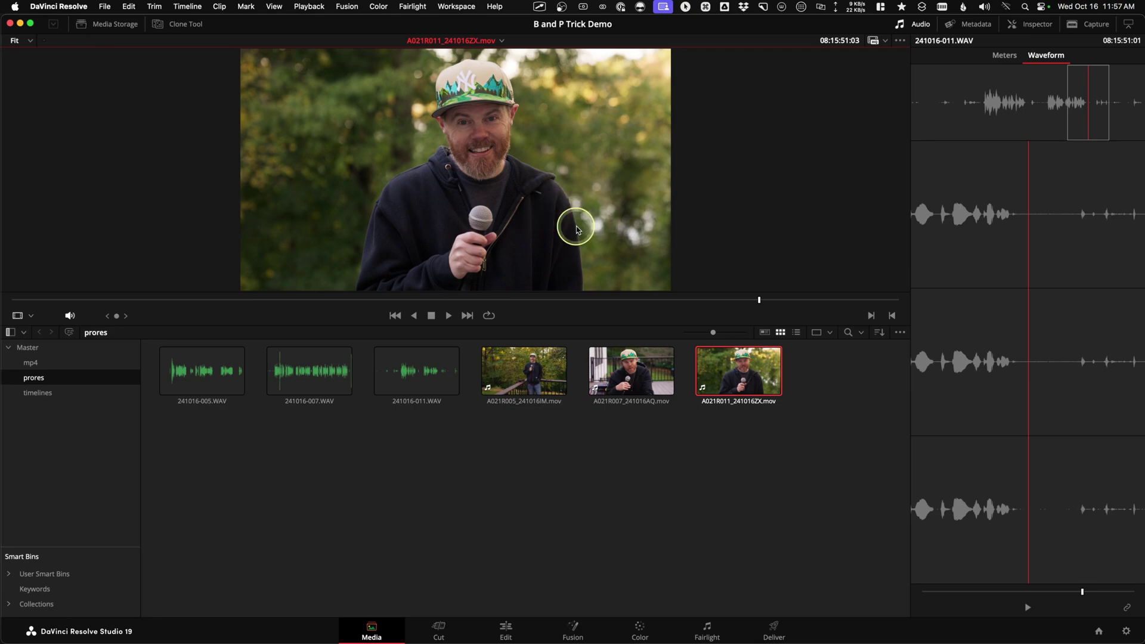
{"action": "key", "text": "Left"}
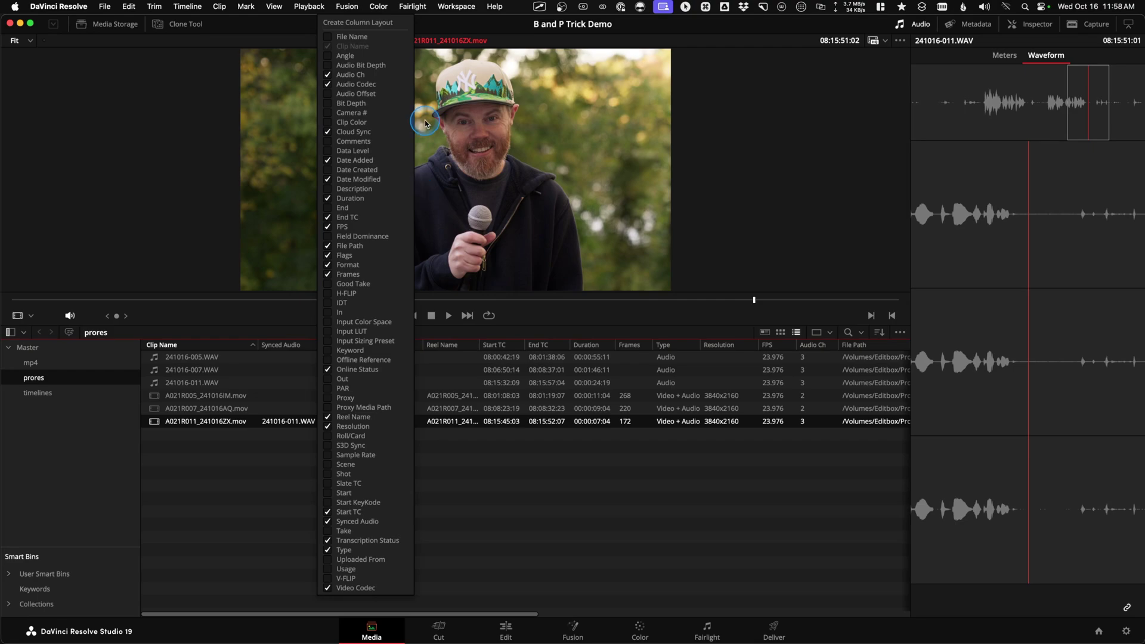
- Add the Audio Offset column to the prores bin's clip list
{"action": "left_click", "coordinate": [331, 94]}
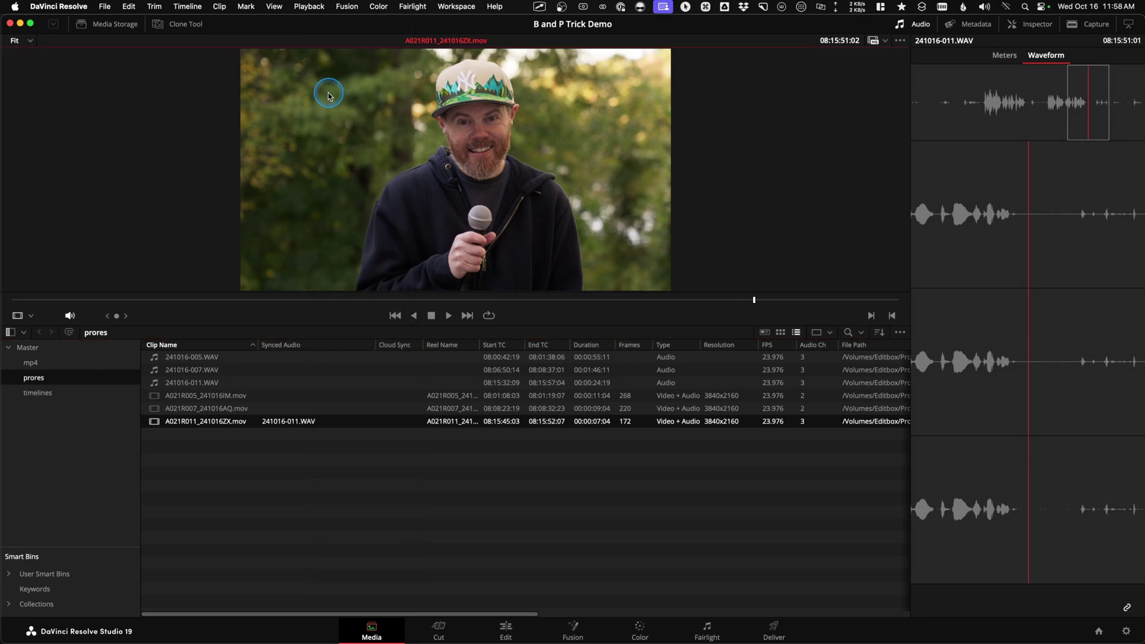
{"action": "right_click", "coordinate": [334, 344]}
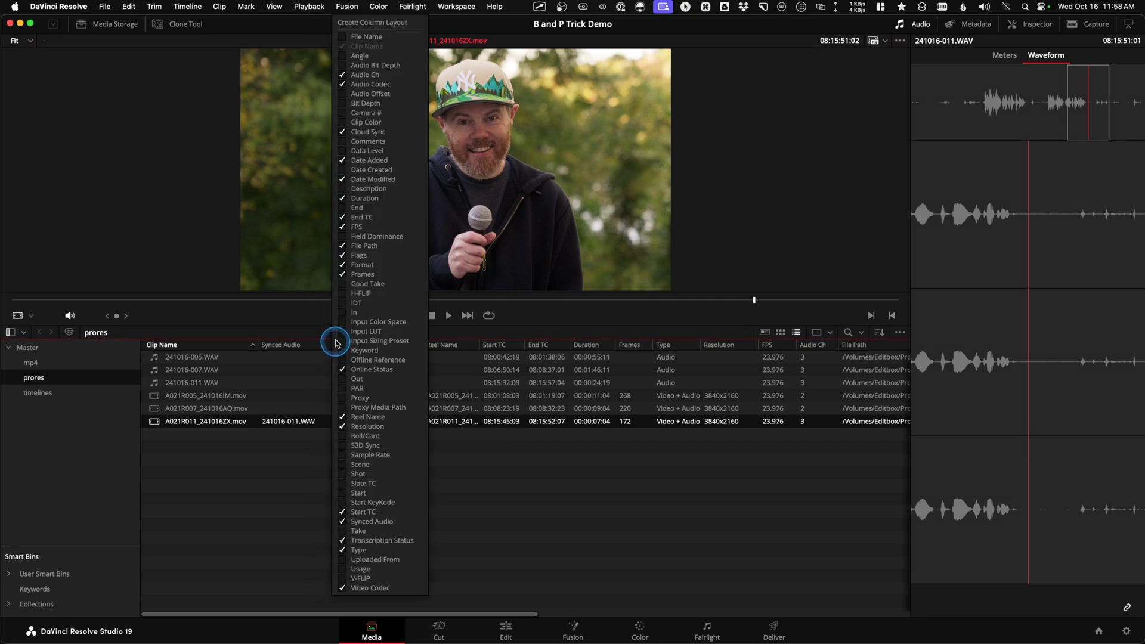
{"action": "left_click", "coordinate": [345, 95]}
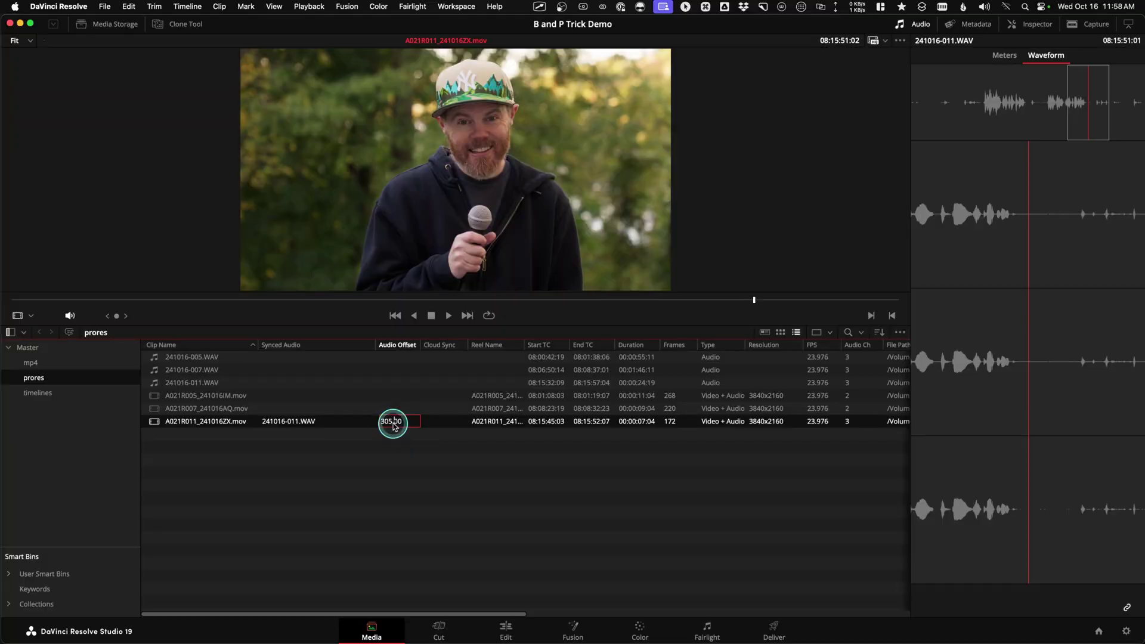
- Change A021R011's audio offset from 305 to 304.00
{"action": "key", "text": "Left"}
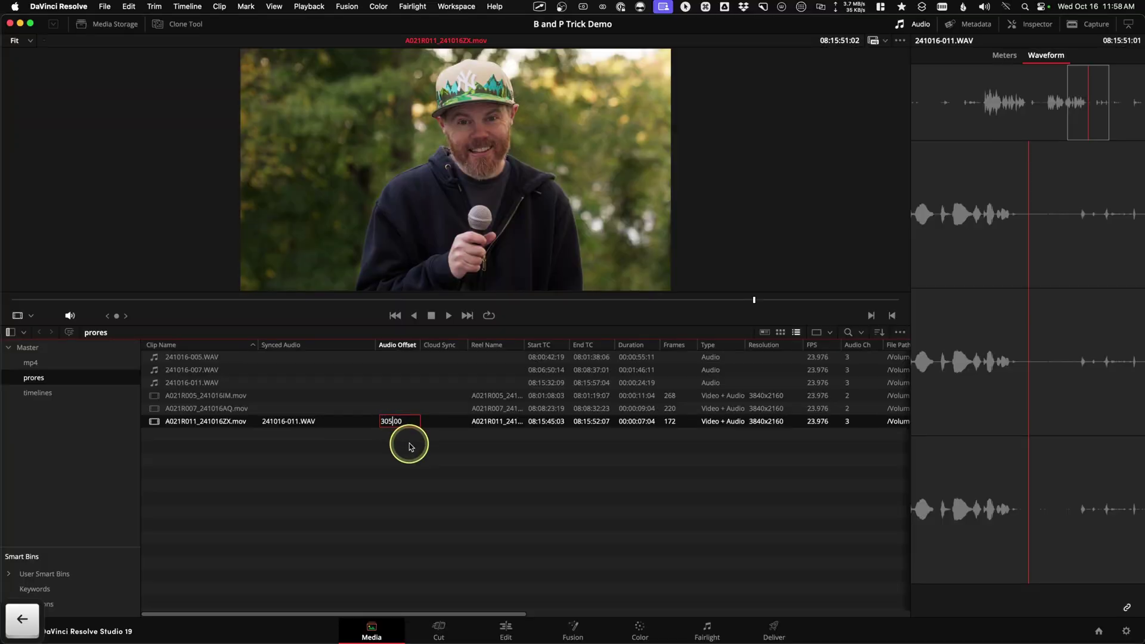
{"action": "key", "text": "BackSpace"}
{"action": "type", "text": "4"}
{"action": "key", "text": "Return"}
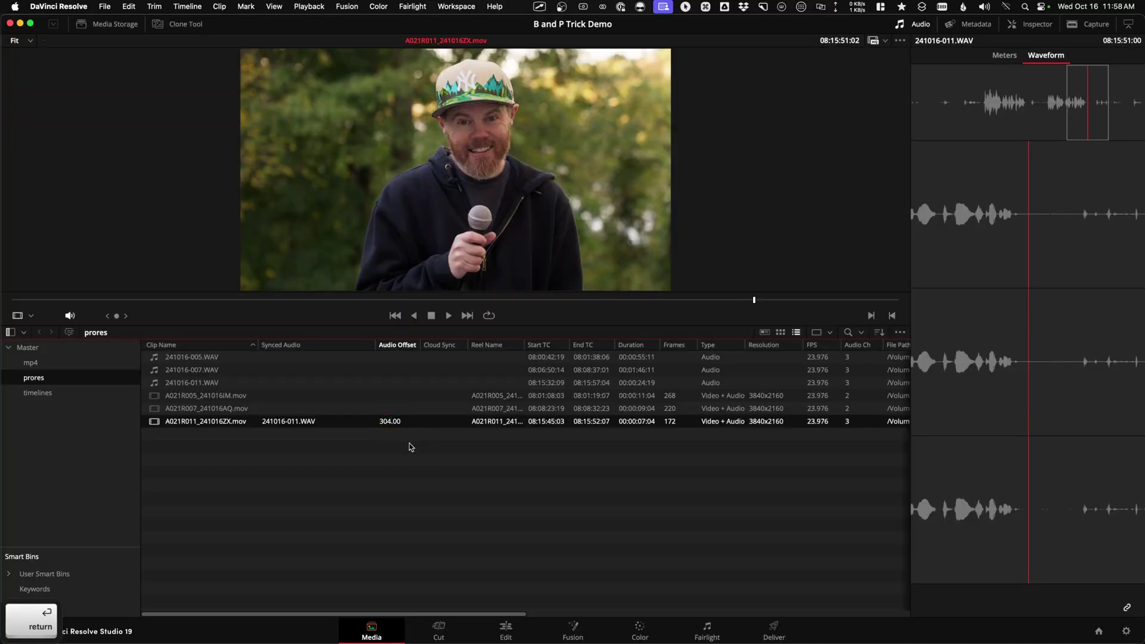
{"action": "left_click", "coordinate": [950, 144]}
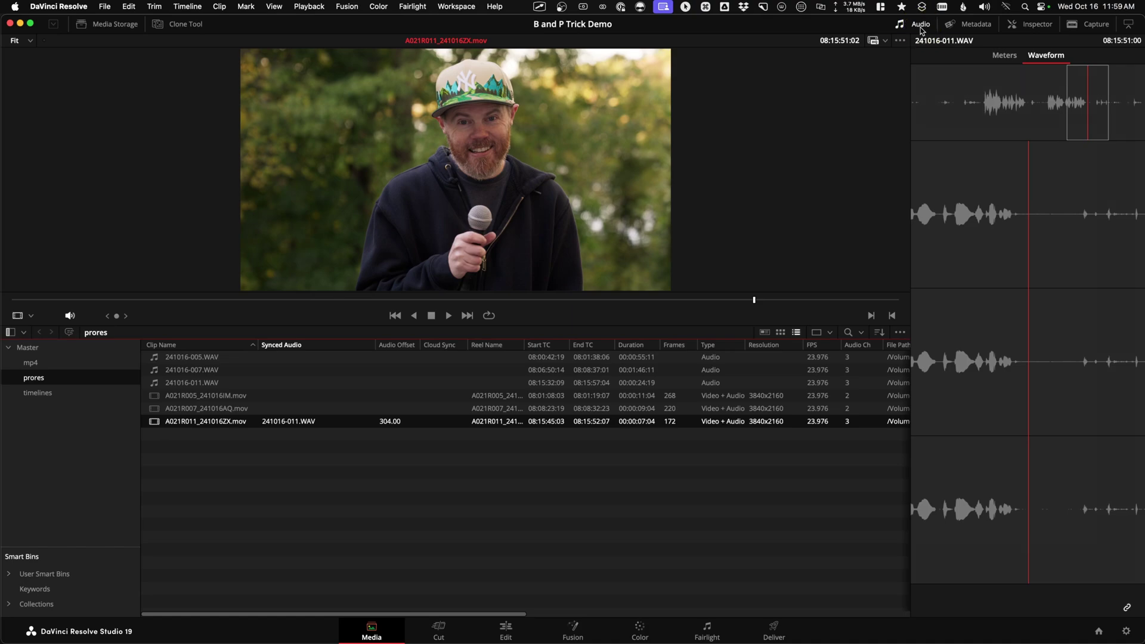
- Unlink 241016-011.WAV from A021R011 with Option+Cmd+L, leaving it without synced audio
{"action": "key", "text": "alt+super+l"}
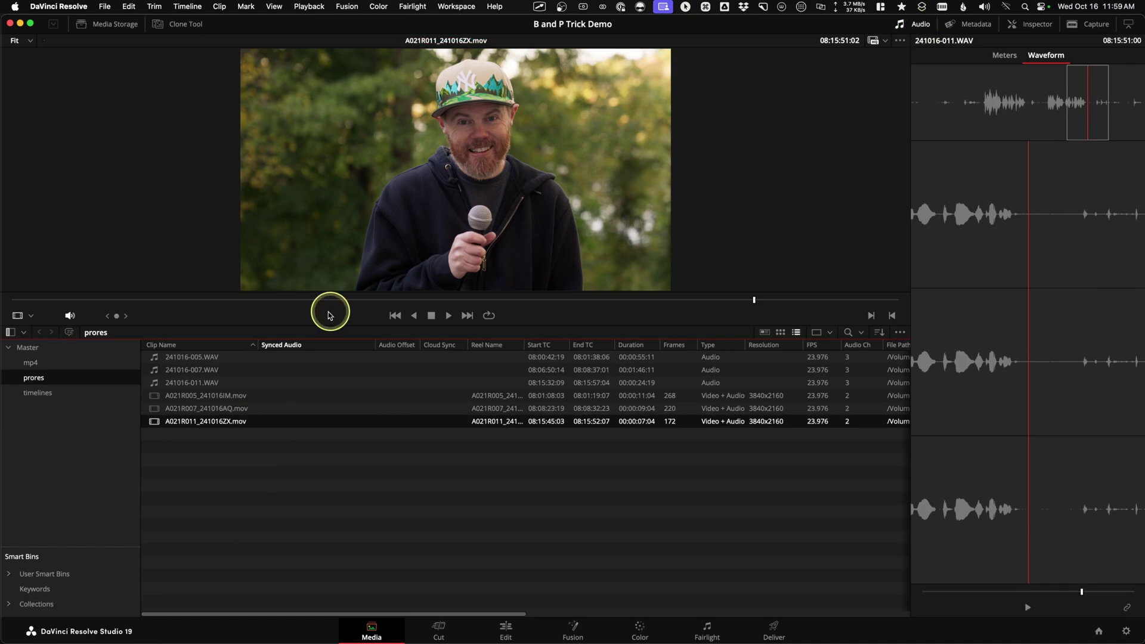
{"action": "left_click", "coordinate": [1128, 610]}
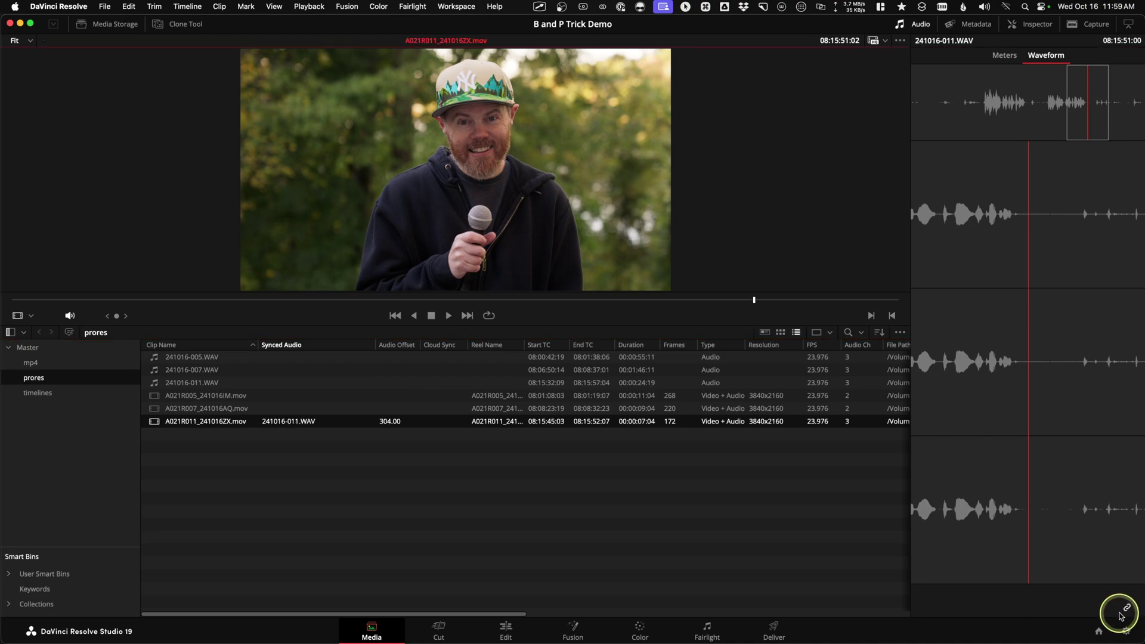
{"action": "left_click", "coordinate": [1126, 611]}
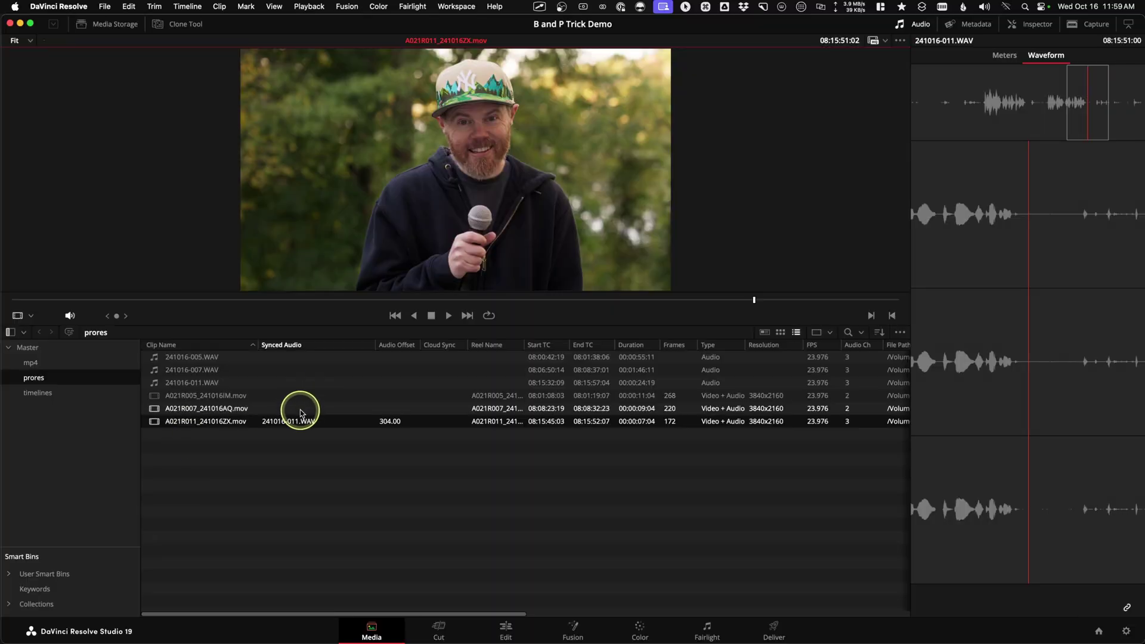
{"action": "key", "text": "alt+super+l"}
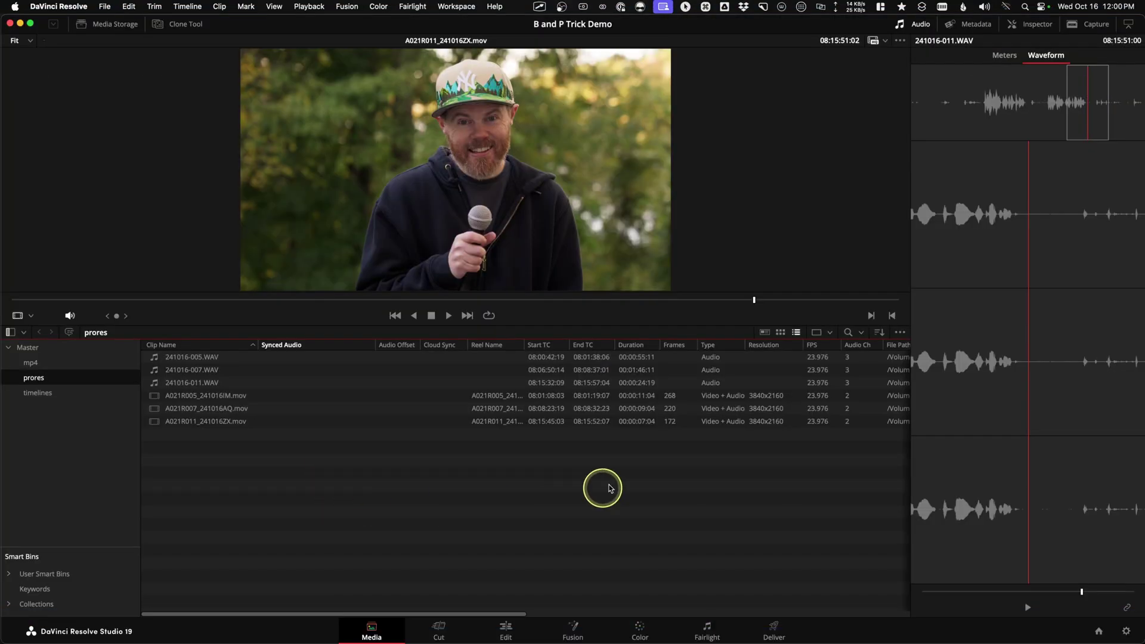
{"action": "left_click", "coordinate": [533, 420]}
- Auto Sync Audio all clips by timecode, giving offsets 607.88, 2236.88 and 305.88
{"action": "left_click_drag", "start_coordinate": [271, 480], "coordinate": [247, 443]}
{"action": "right_click", "coordinate": [203, 413]}
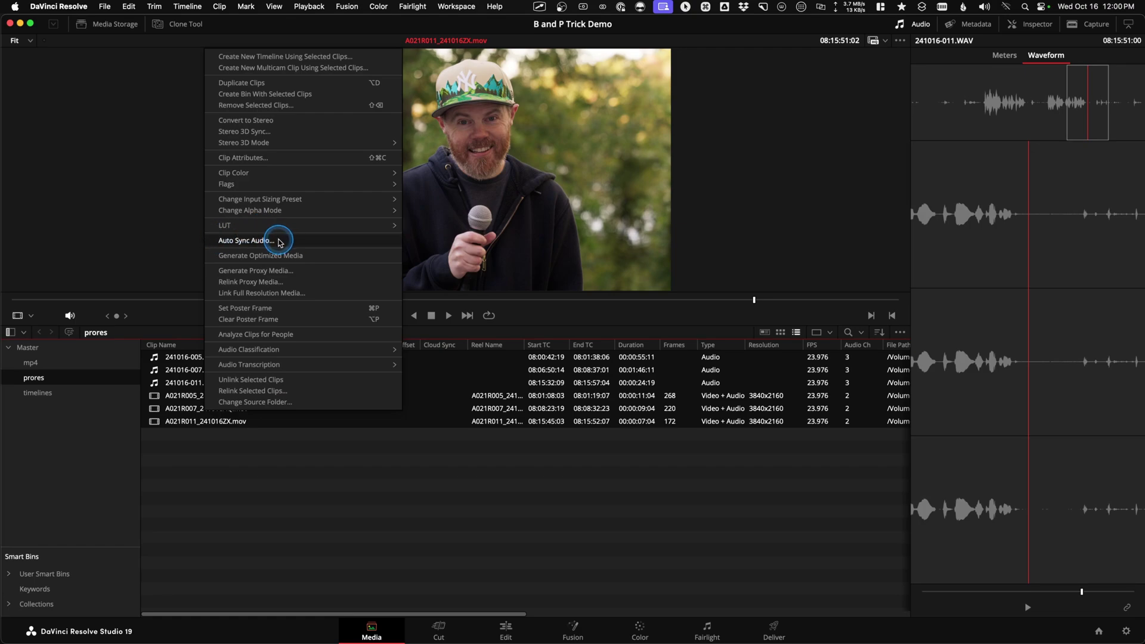
{"action": "left_click", "coordinate": [281, 241]}
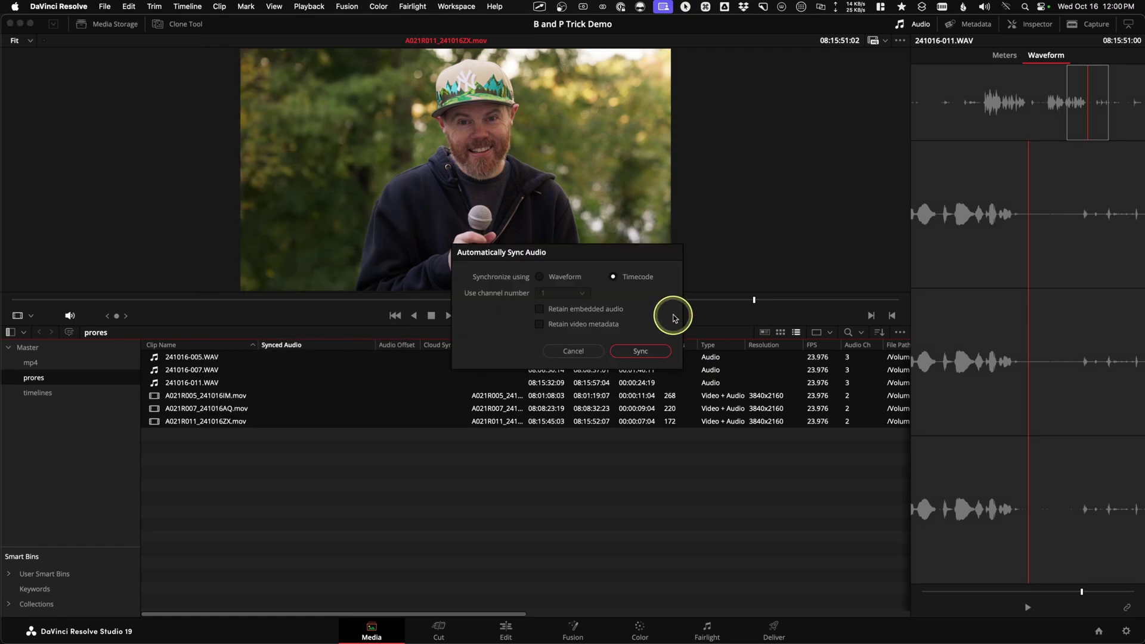
{"action": "key", "text": "ctrl"}
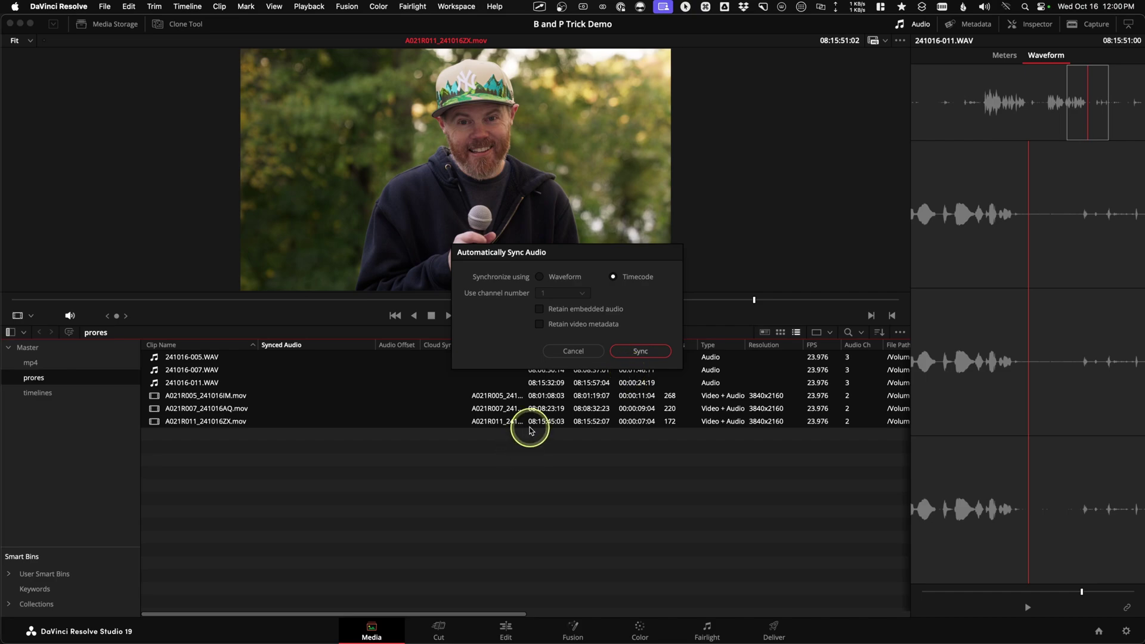
{"action": "left_click", "coordinate": [652, 355]}
{"action": "key", "text": "ctrl"}
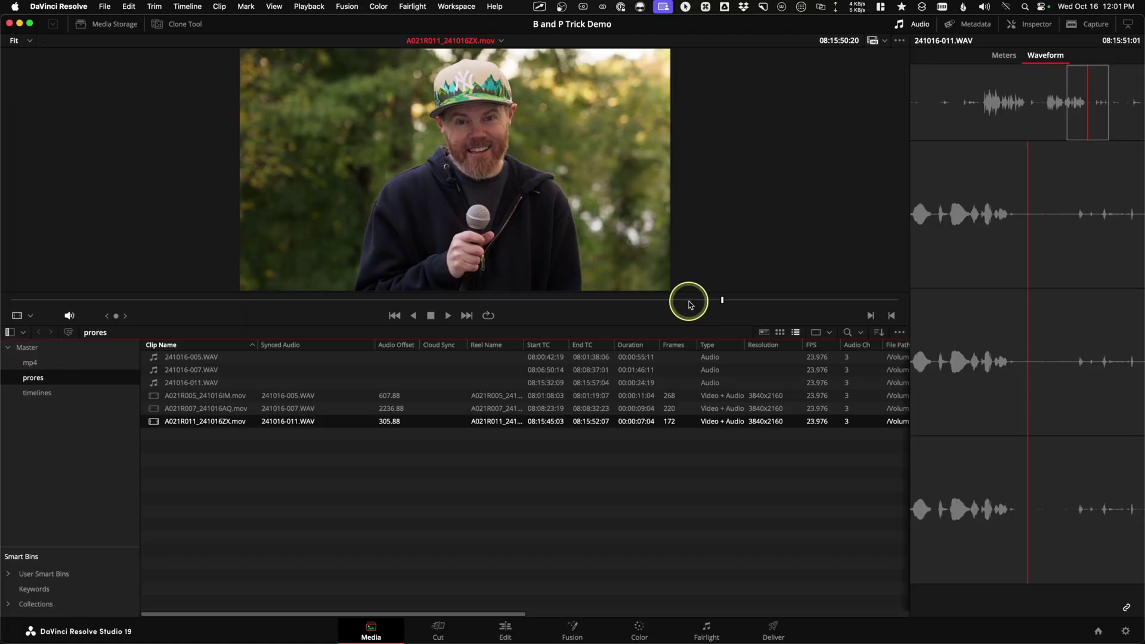
- Scrub back and play a synced clip to check its sync
{"action": "left_click_drag", "start_coordinate": [638, 300], "coordinate": [322, 300]}
{"action": "key", "text": "space"}
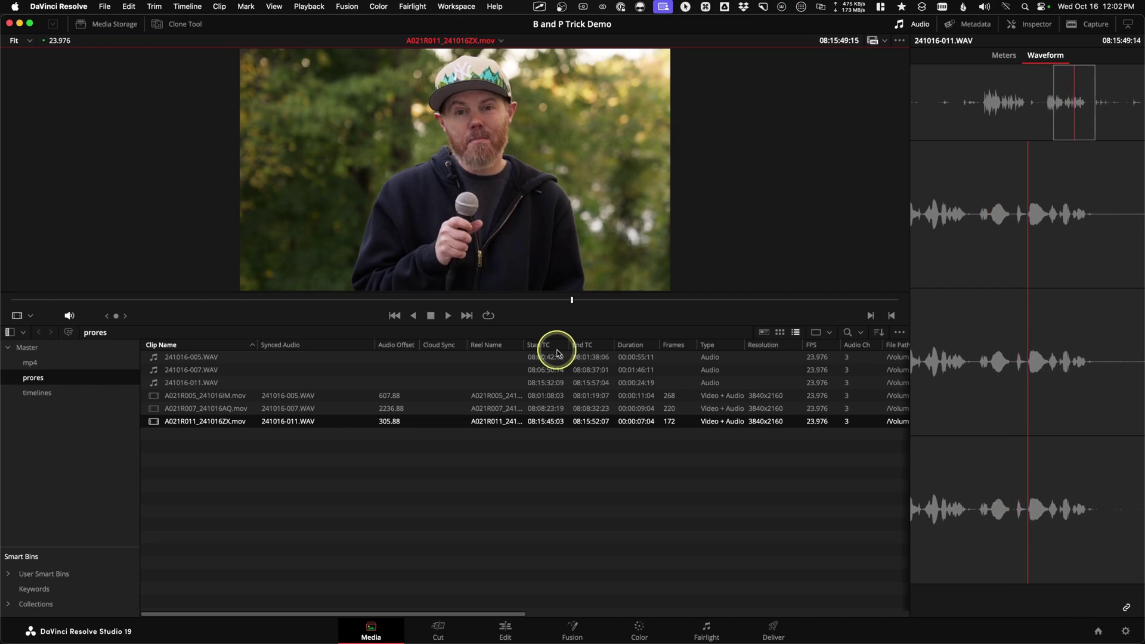
{"action": "key", "text": "space"}
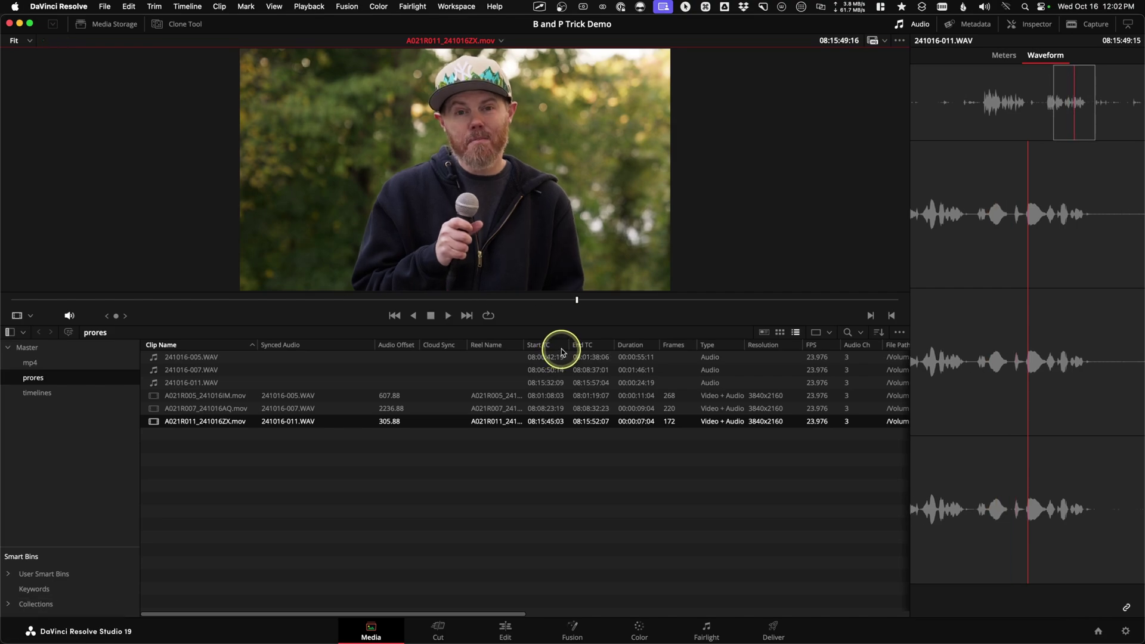
{"action": "left_click", "coordinate": [194, 7]}
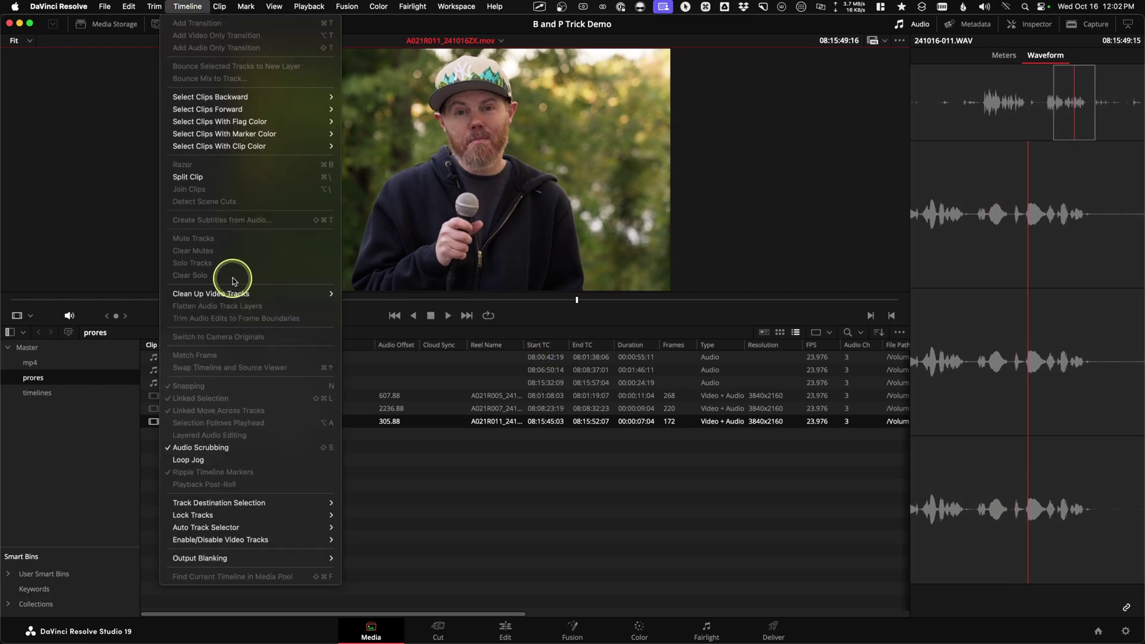
{"action": "left_click", "coordinate": [563, 527]}
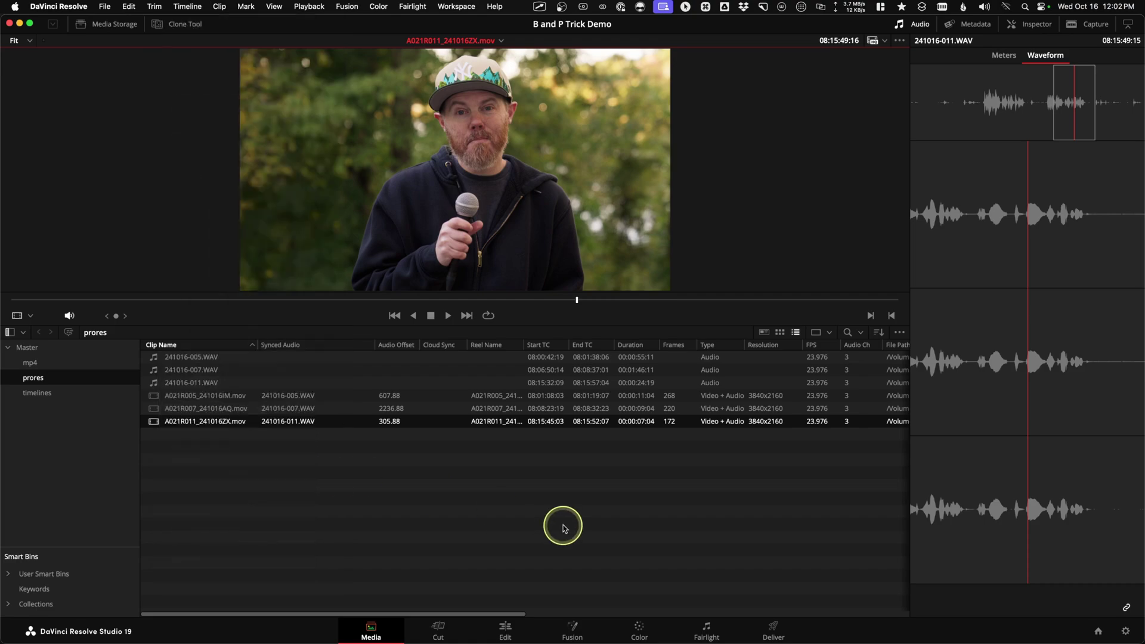
{"action": "key", "text": "Right"}
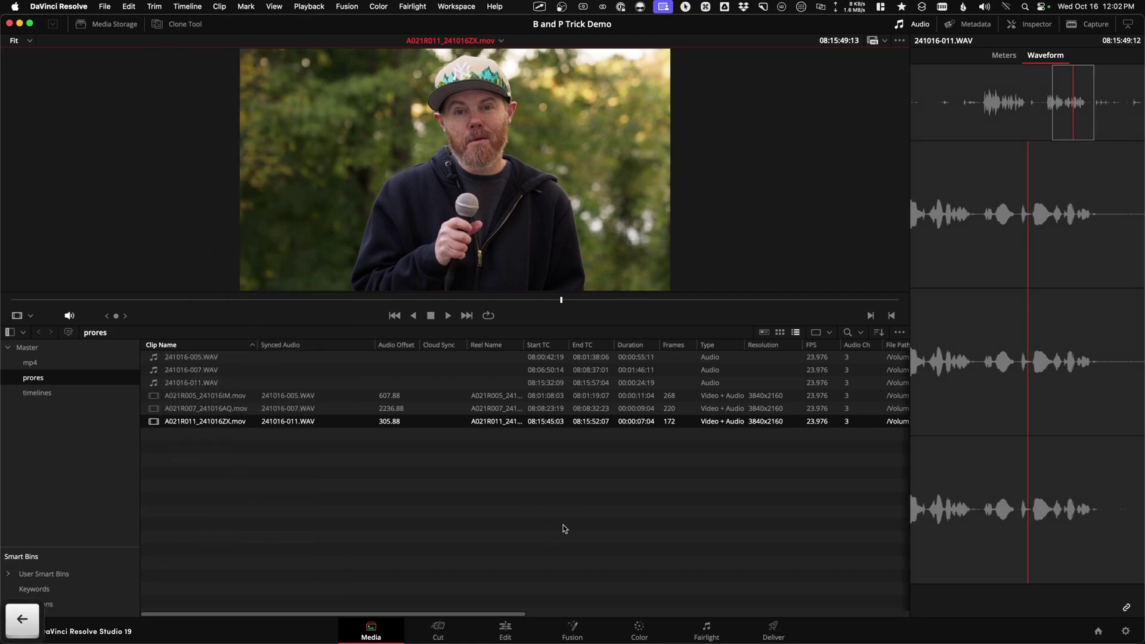
{"action": "key", "text": "Left"}
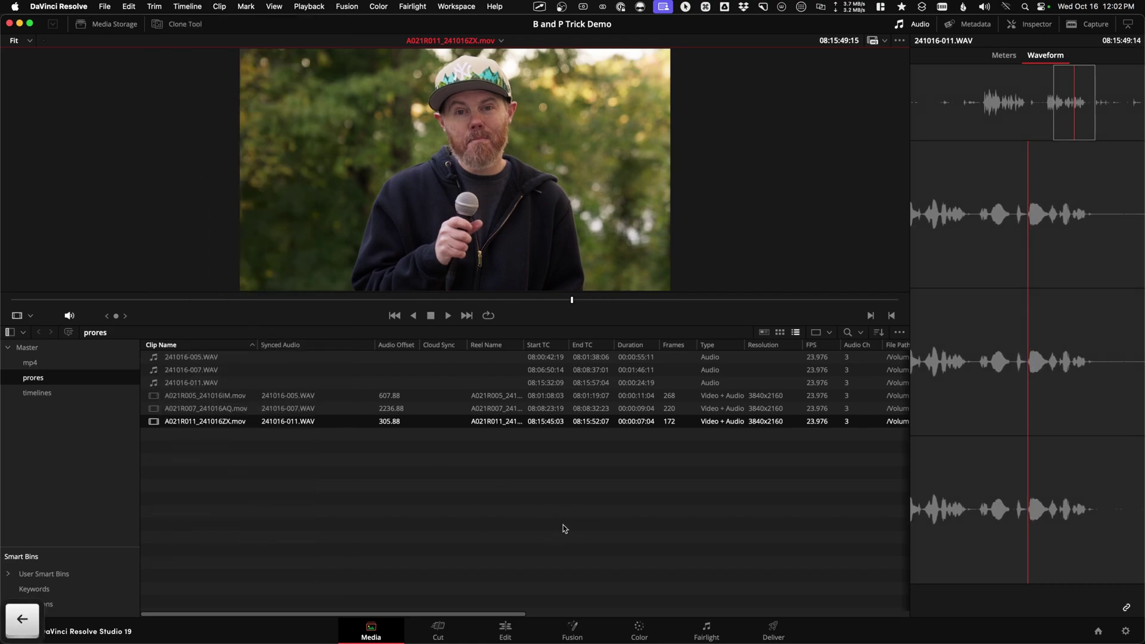
{"action": "key", "text": "Right"}
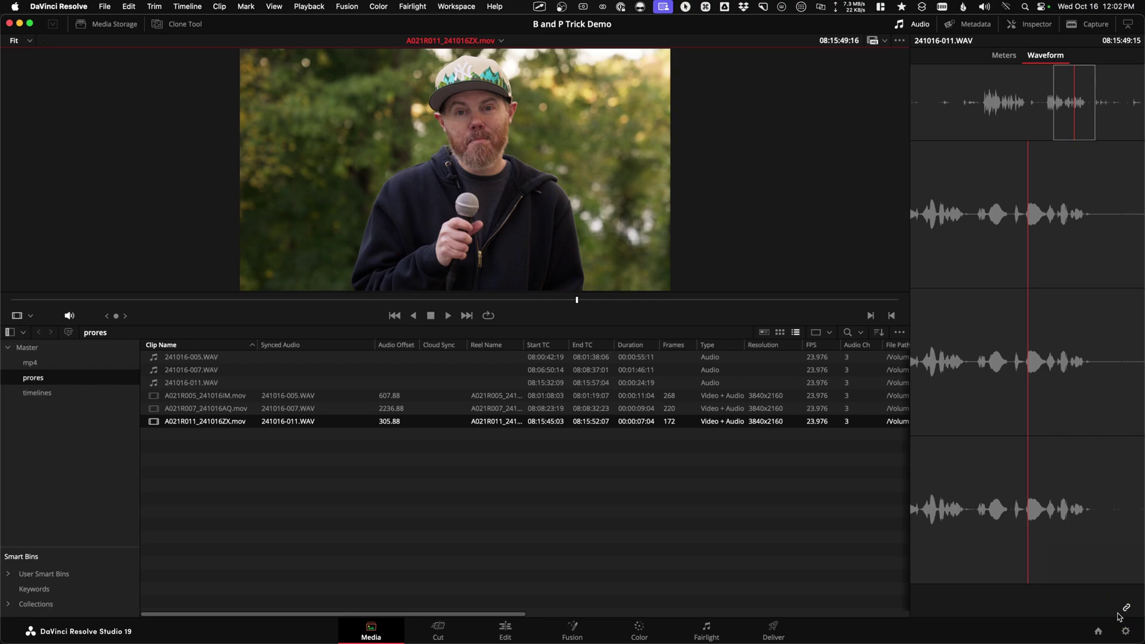
{"action": "key", "text": "alt+super+l"}
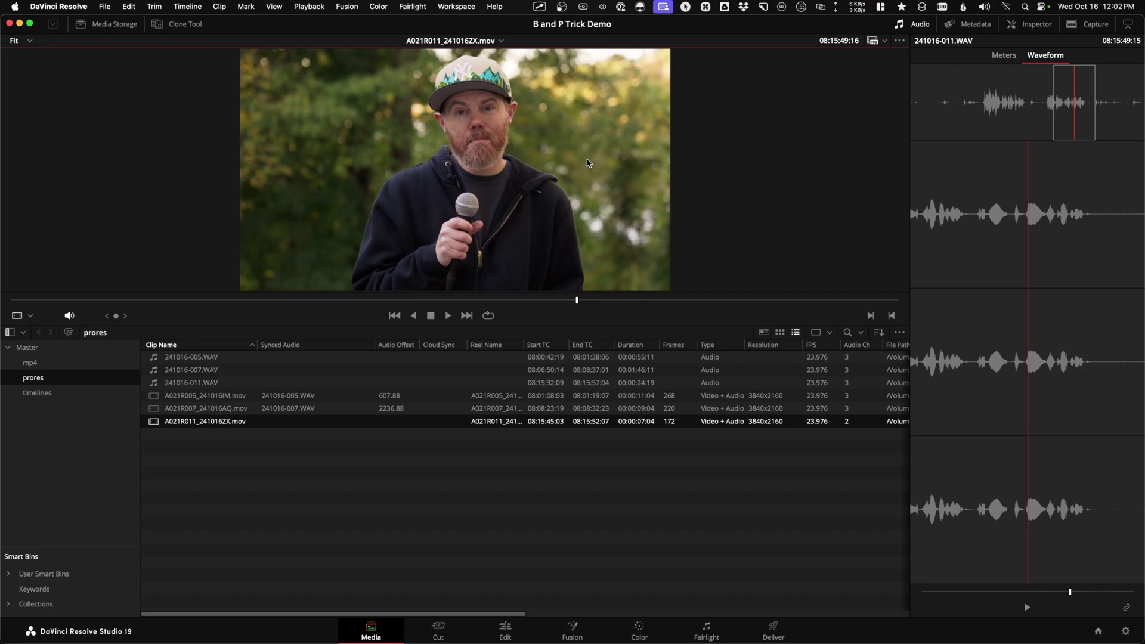
- Step the picture forward and relink 241016-011.WAV to A021R011 at a 303.88 offset
{"action": "key", "text": "Right"}
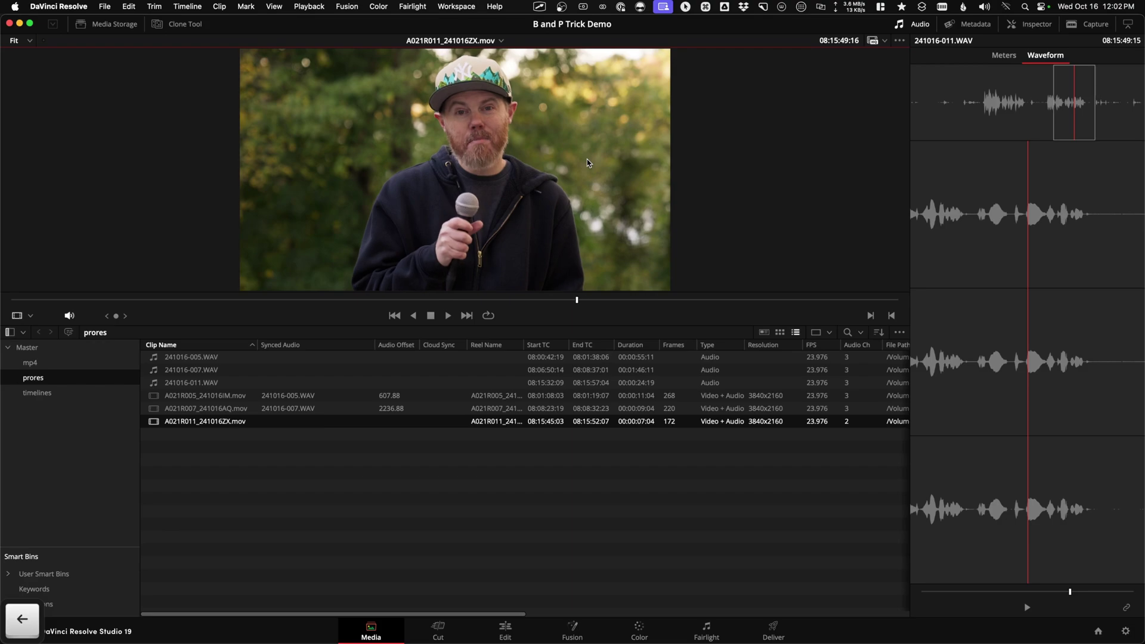
{"action": "left_click", "coordinate": [493, 239]}
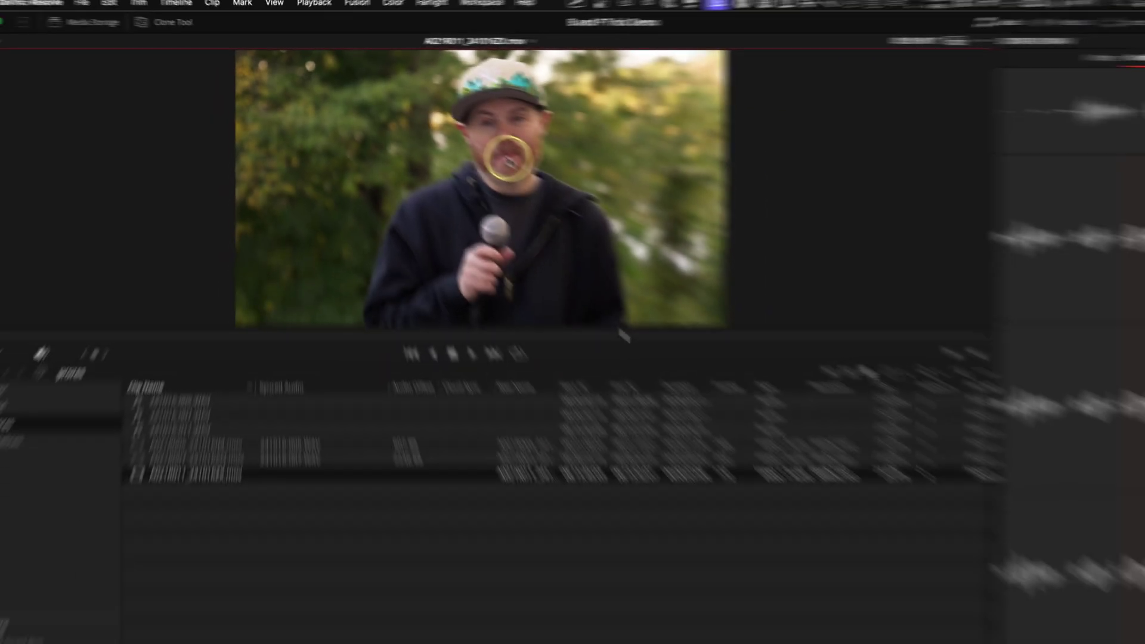
{"action": "key", "text": "Right"}
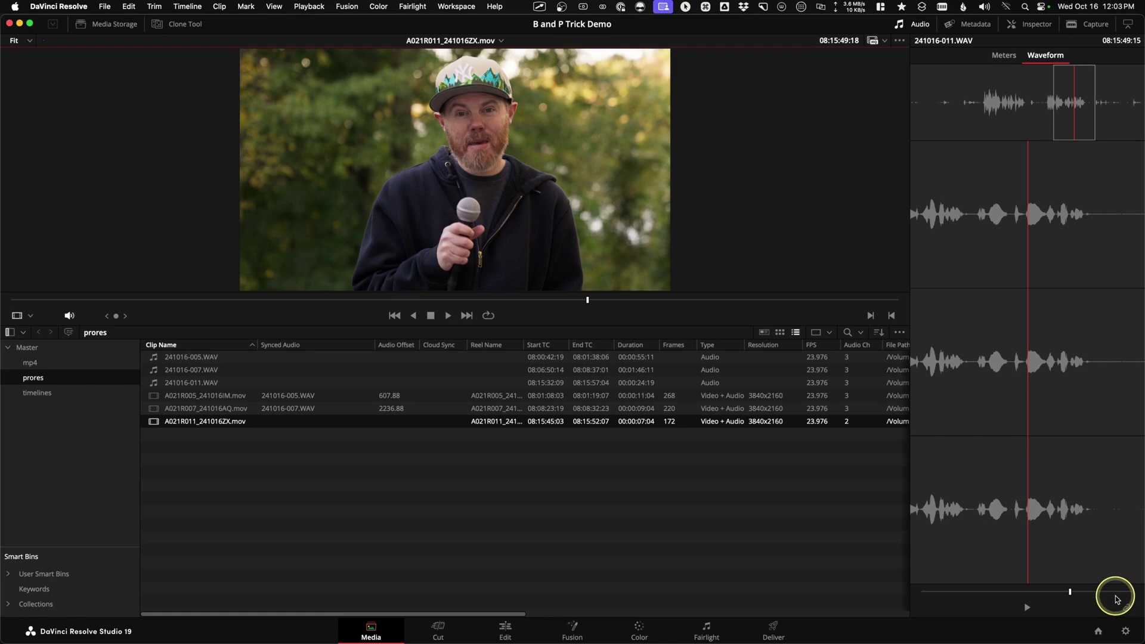
{"action": "key", "text": "alt+super+l"}
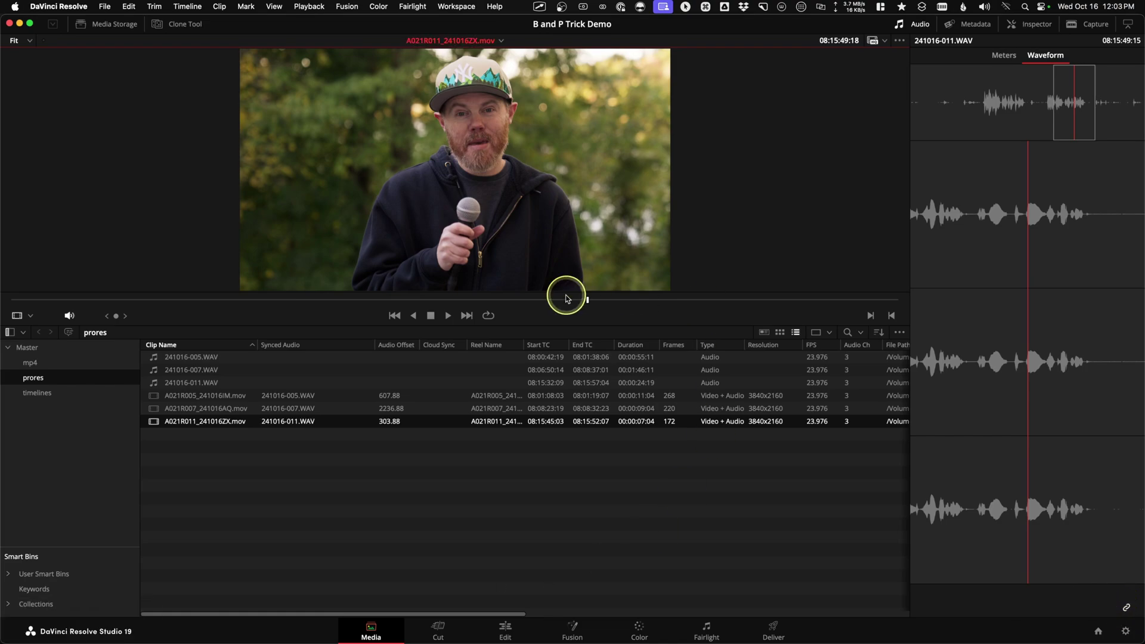
- Scrub back and play A021R011 to check the new sync
{"action": "left_click_drag", "start_coordinate": [567, 300], "coordinate": [540, 301]}
{"action": "key", "text": "space"}
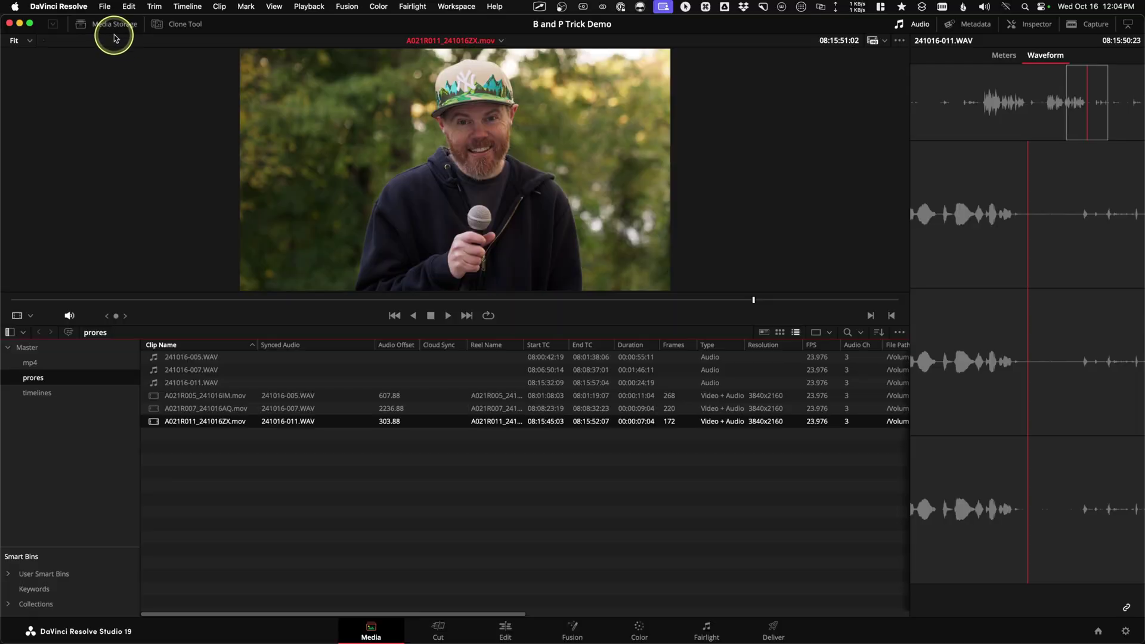
{"action": "left_click", "coordinate": [110, 27]}
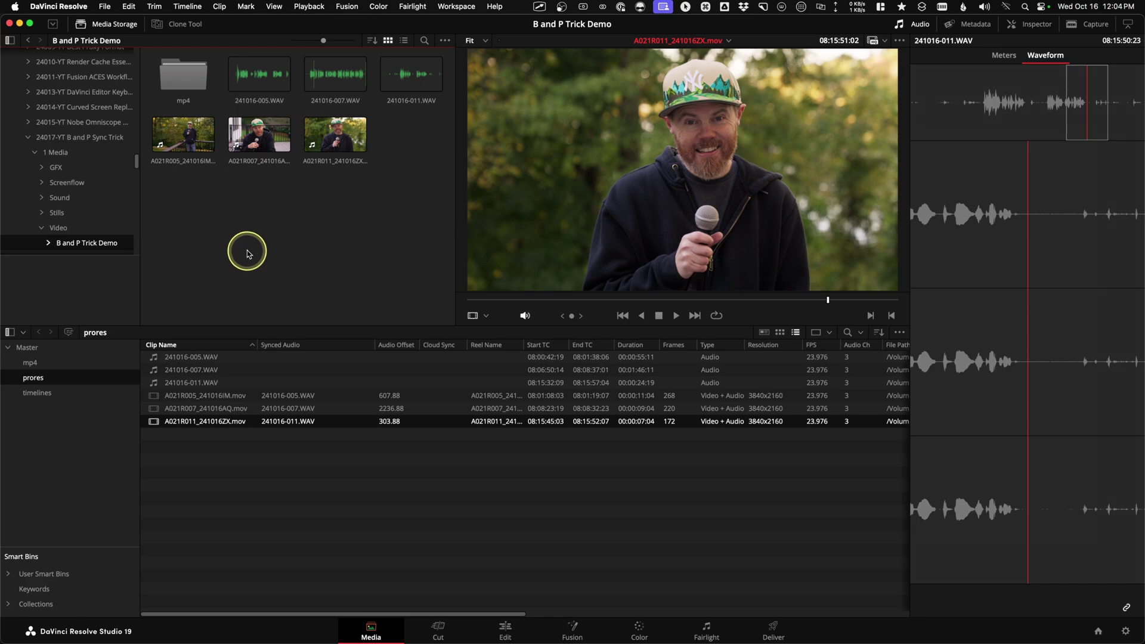
- Load A021R005_241016IM.mov and cancel the Change Frame Offset dialog, leaving its offset unchanged
{"action": "left_click", "coordinate": [182, 141]}
{"action": "right_click", "coordinate": [182, 141]}
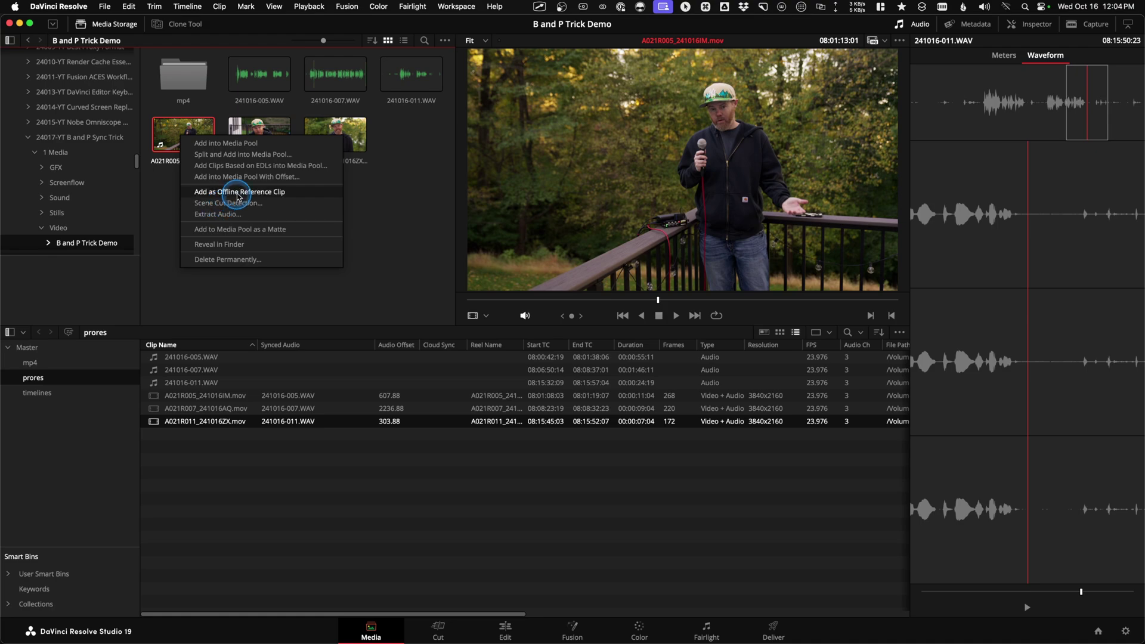
{"action": "left_click", "coordinate": [290, 178]}
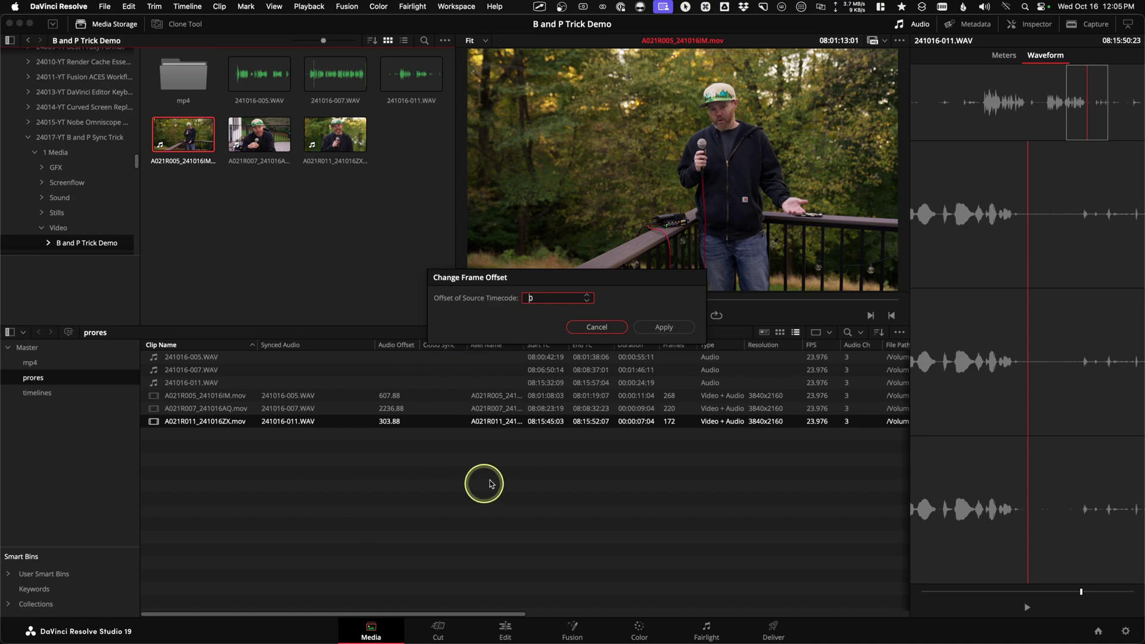
{"action": "left_click", "coordinate": [597, 328]}
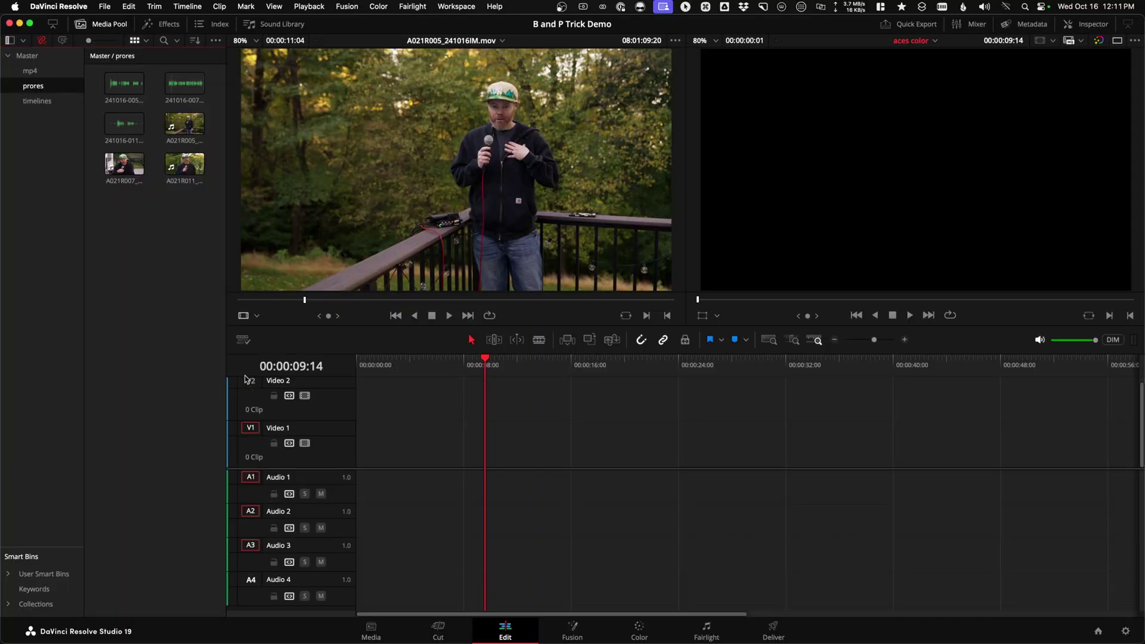
- Load A021R005 in the source viewer and audition its audio channels, including SM48, from the Inspector's File details
{"action": "left_click", "coordinate": [185, 124]}
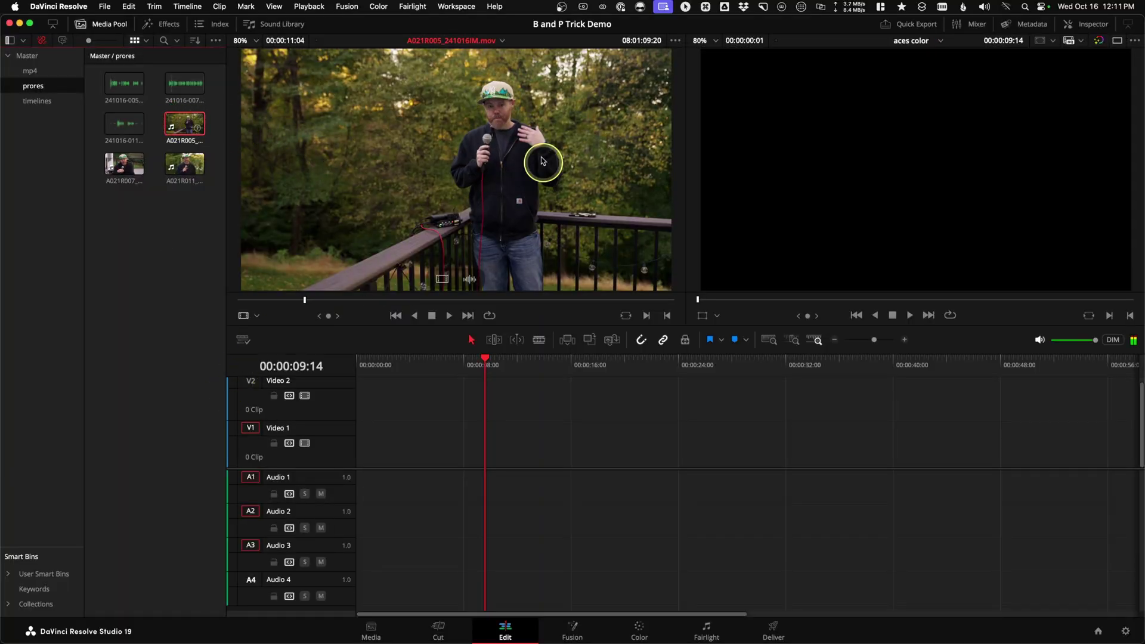
{"action": "left_click", "coordinate": [178, 12]}
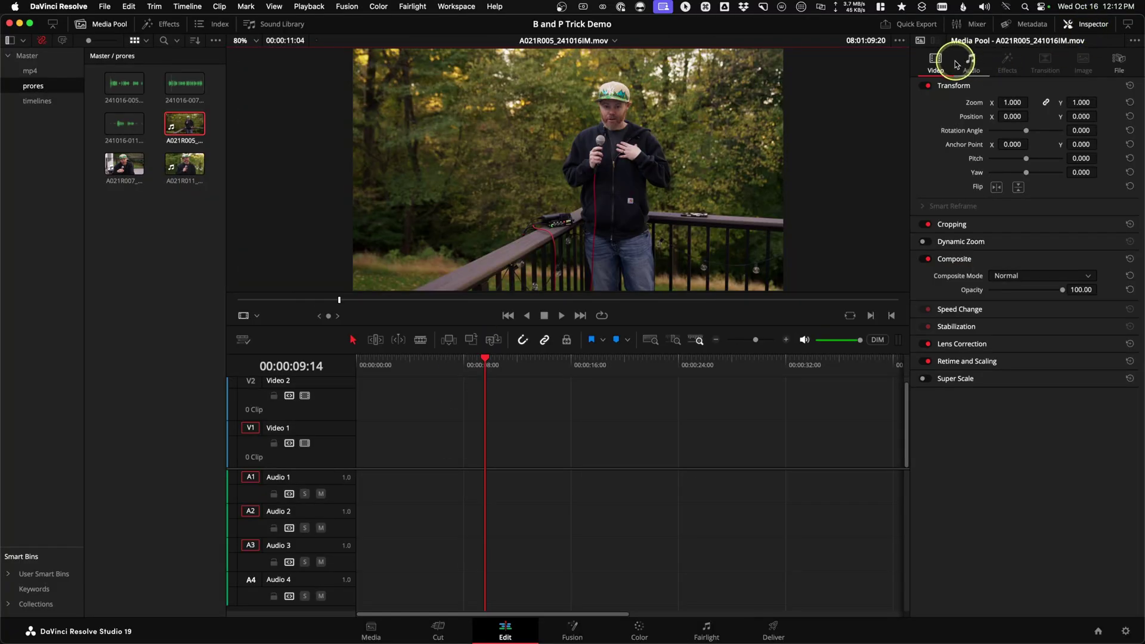
{"action": "left_click", "coordinate": [1118, 62]}
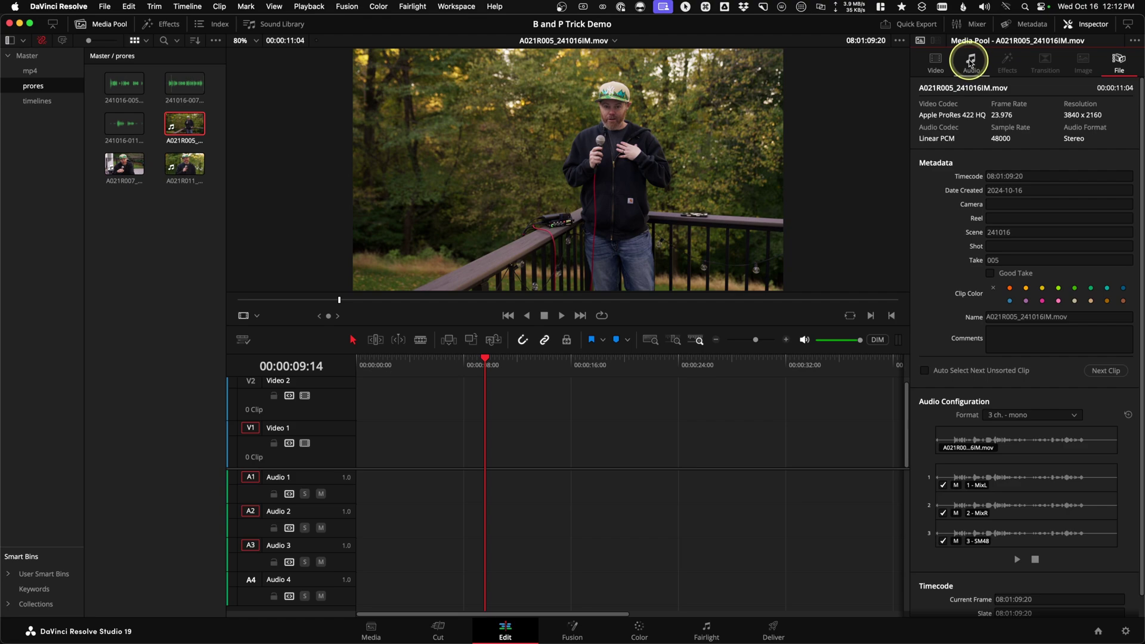
{"action": "left_click", "coordinate": [954, 504]}
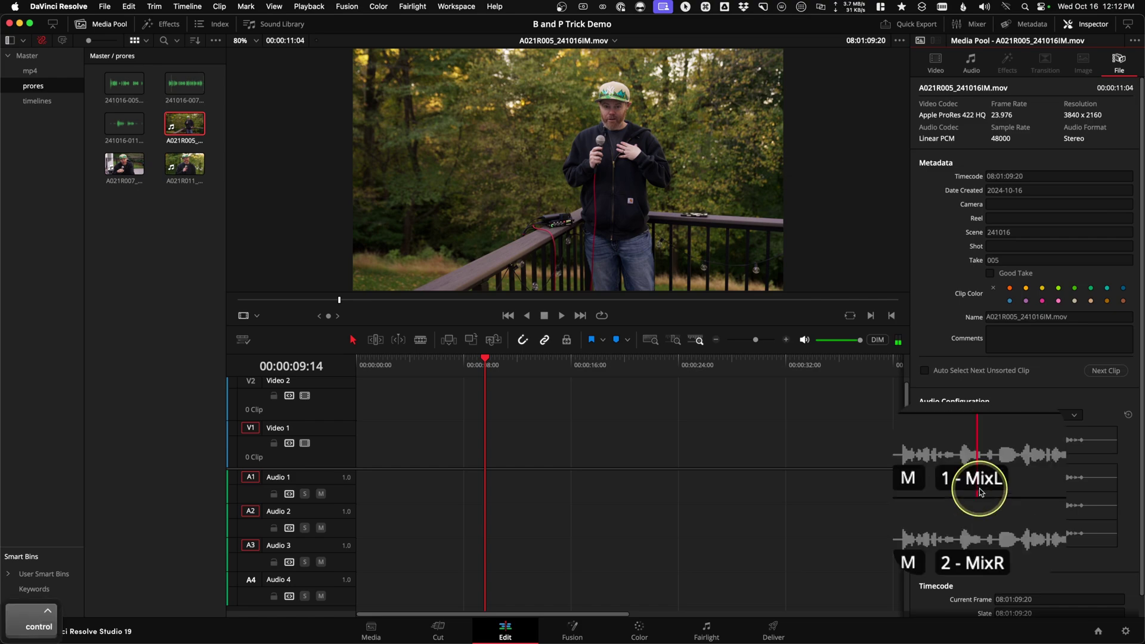
{"action": "left_click", "coordinate": [975, 534]}
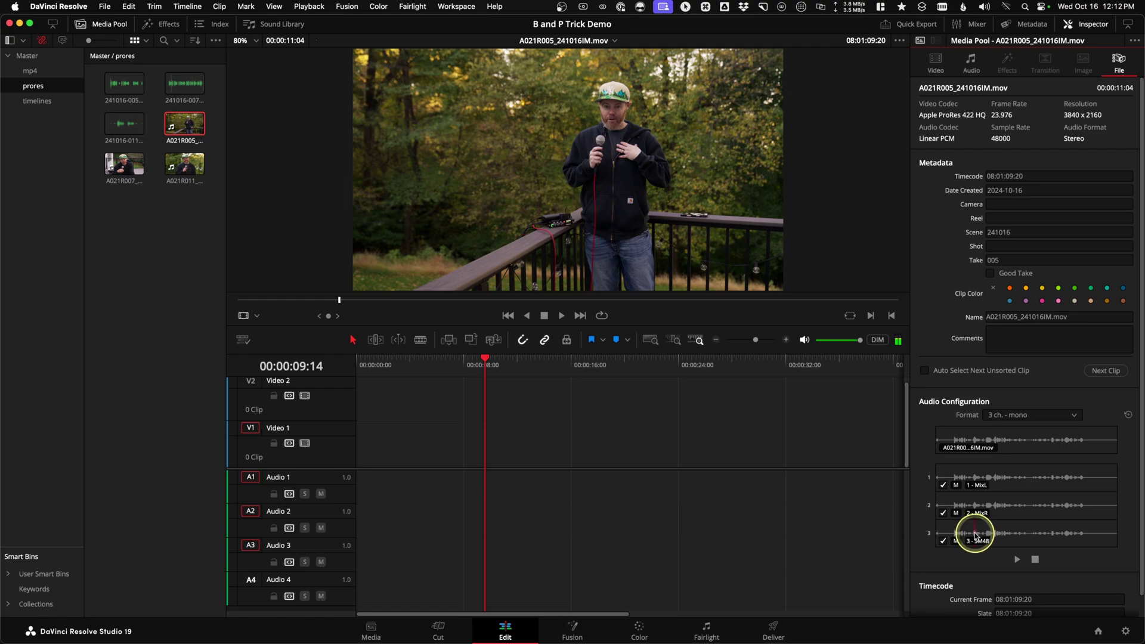
- Exclude the MixL and MixR channels and edit A021R005 onto V1 and A1 of the timeline
{"action": "left_click", "coordinate": [942, 514]}
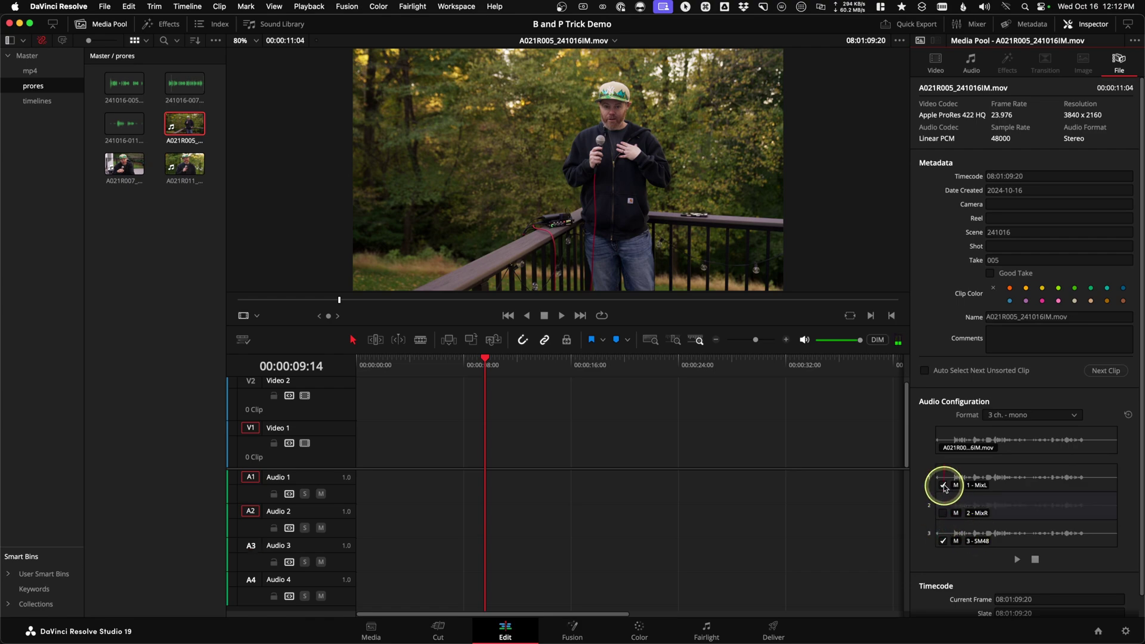
{"action": "left_click", "coordinate": [943, 486]}
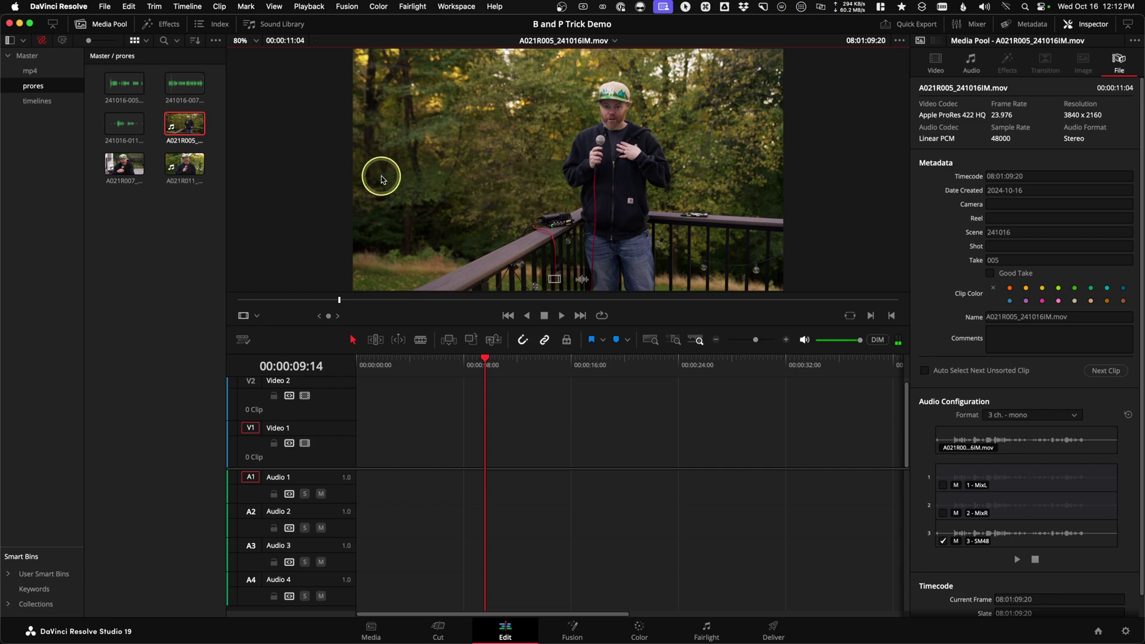
{"action": "left_click_drag", "start_coordinate": [439, 150], "coordinate": [504, 495]}
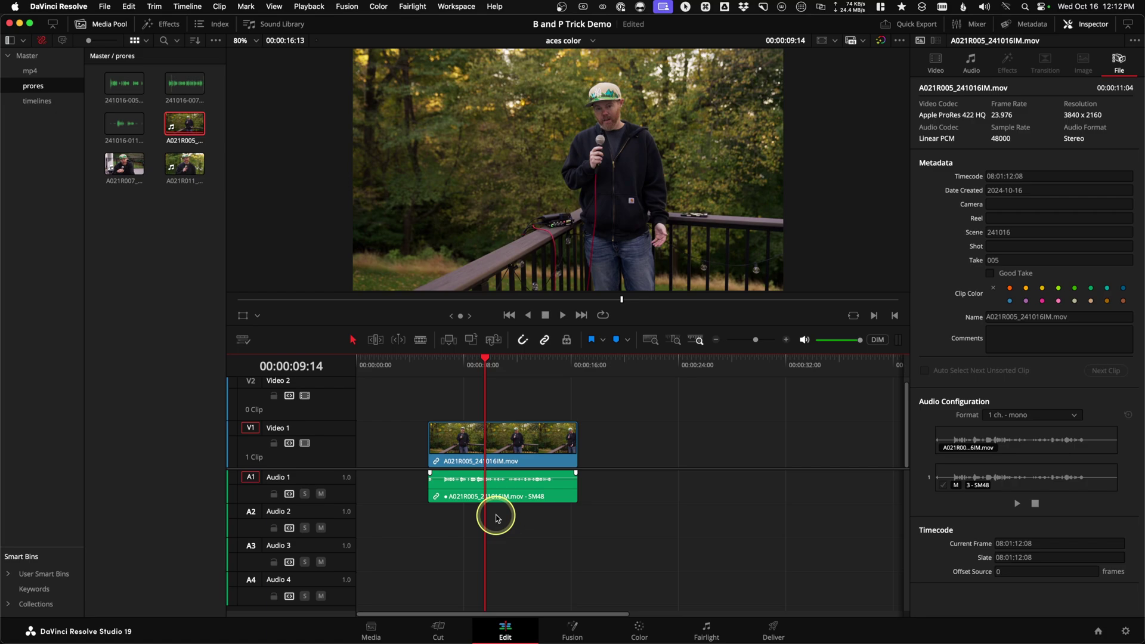
{"action": "left_click", "coordinate": [462, 370]}
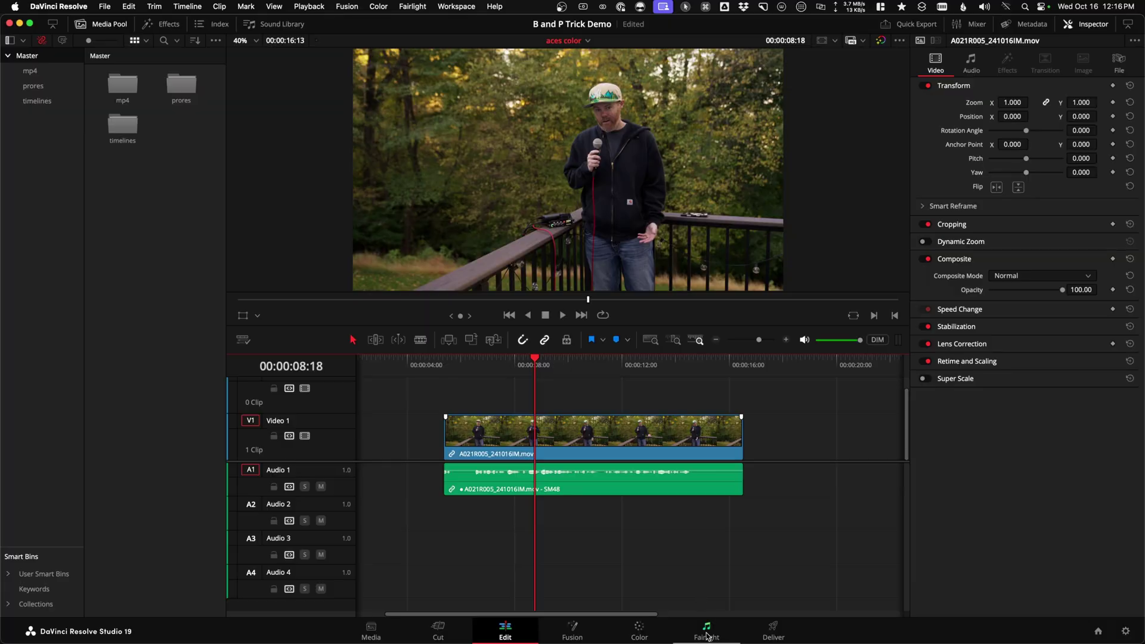
{"action": "left_click", "coordinate": [707, 634]}
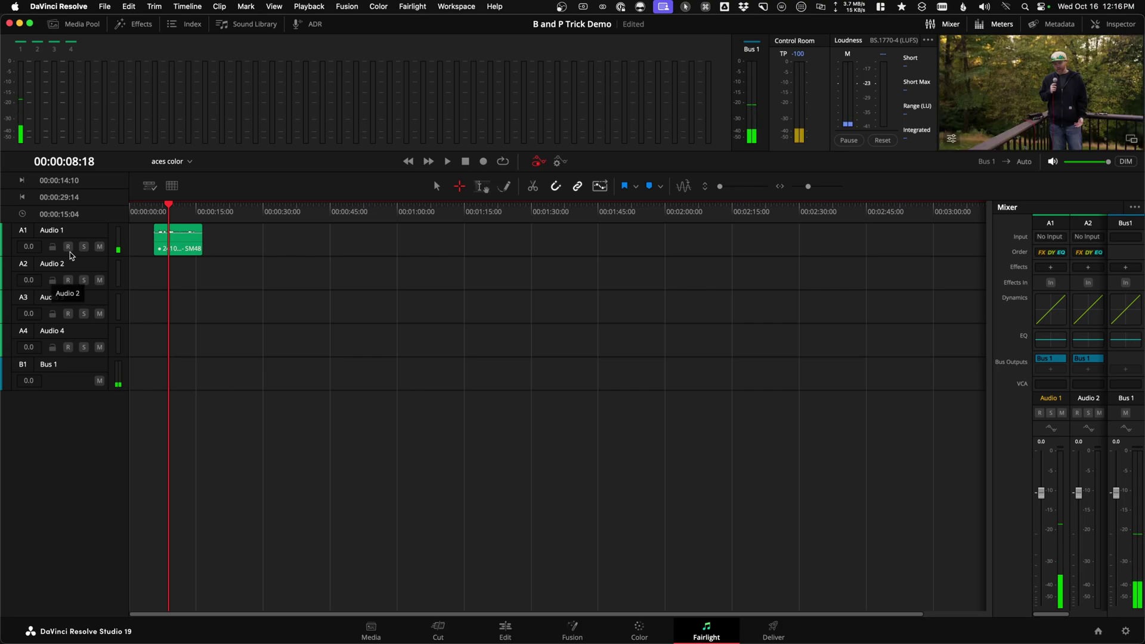
- Set the clip's source to embedded channel 1 and play back the camera's audio for comparison
{"action": "left_click_drag", "start_coordinate": [66, 257], "coordinate": [64, 354]}
{"action": "key", "text": "shift+z"}
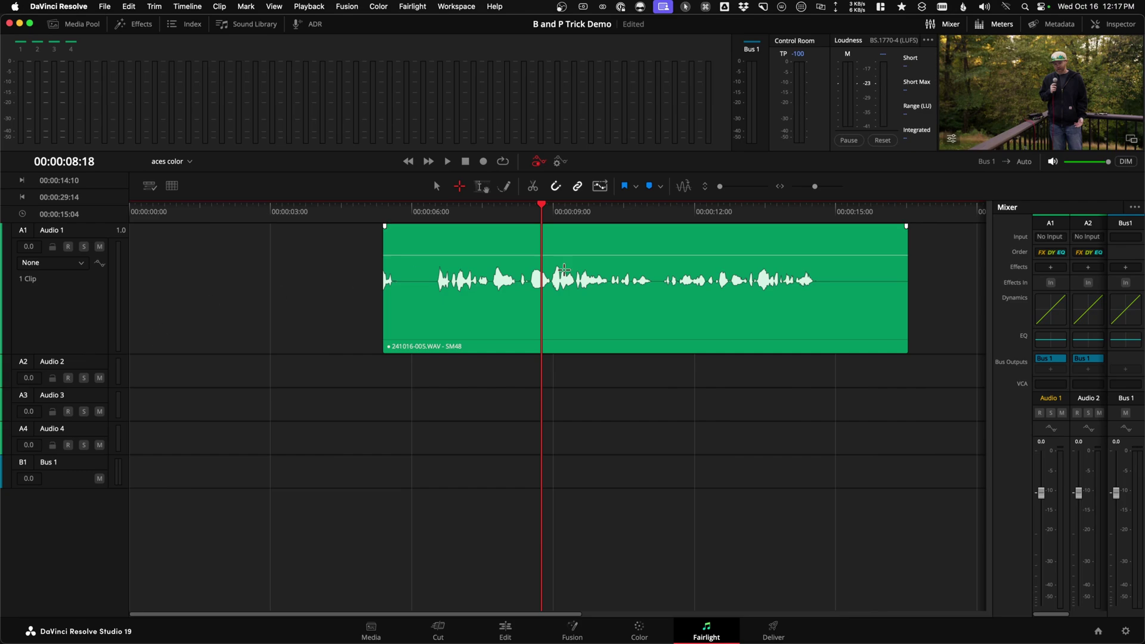
{"action": "left_click", "coordinate": [541, 215]}
{"action": "left_click", "coordinate": [634, 348]}
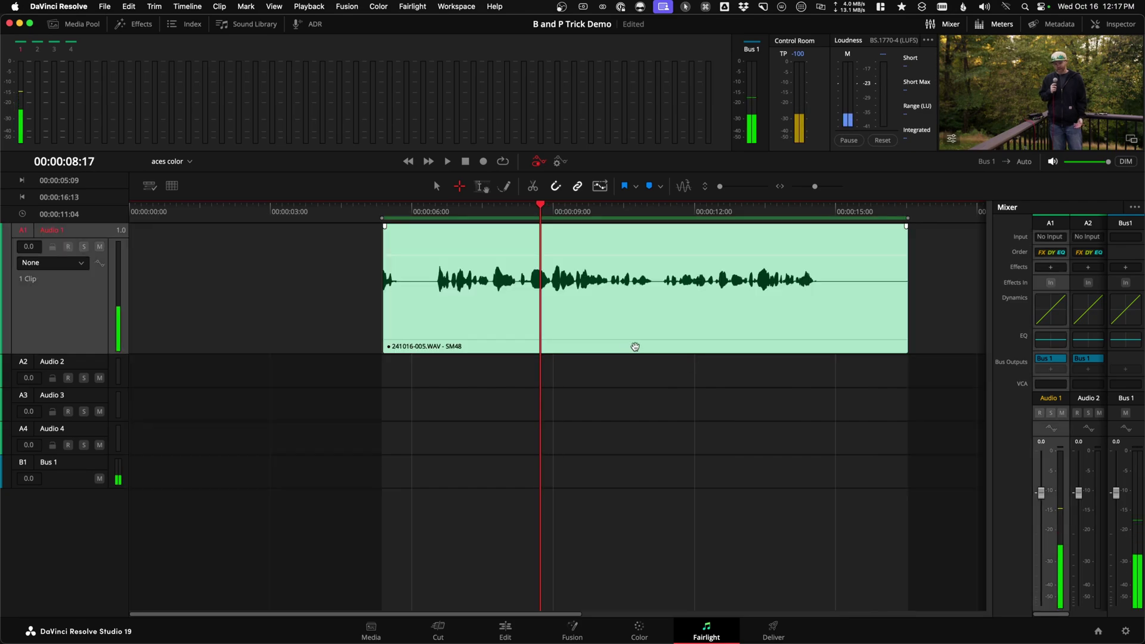
{"action": "right_click", "coordinate": [575, 312]}
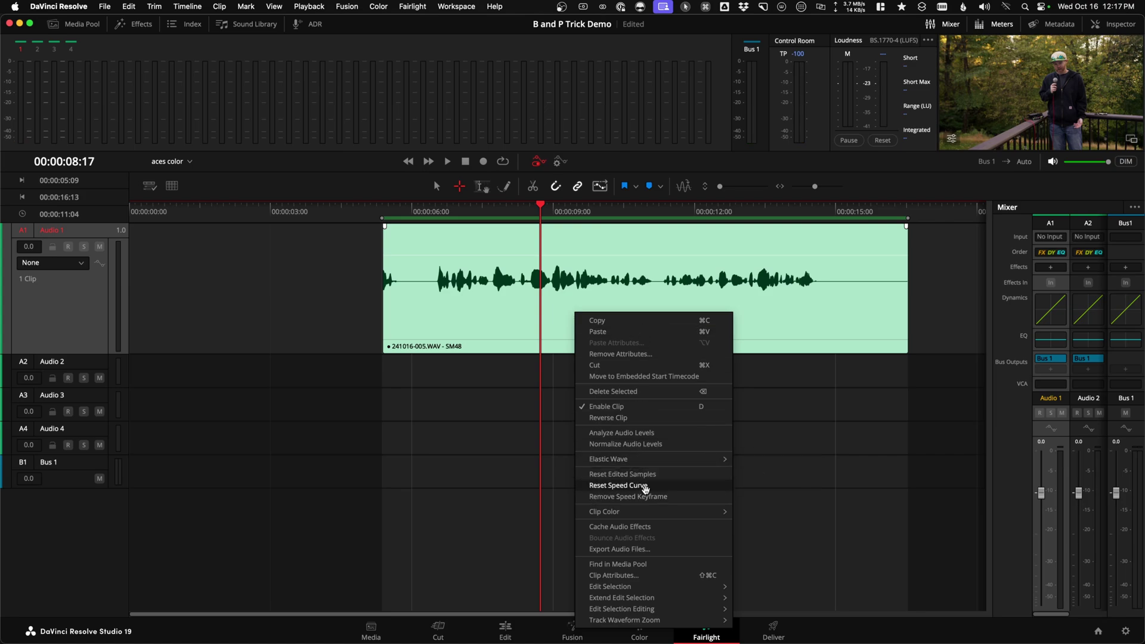
{"action": "left_click", "coordinate": [641, 575]}
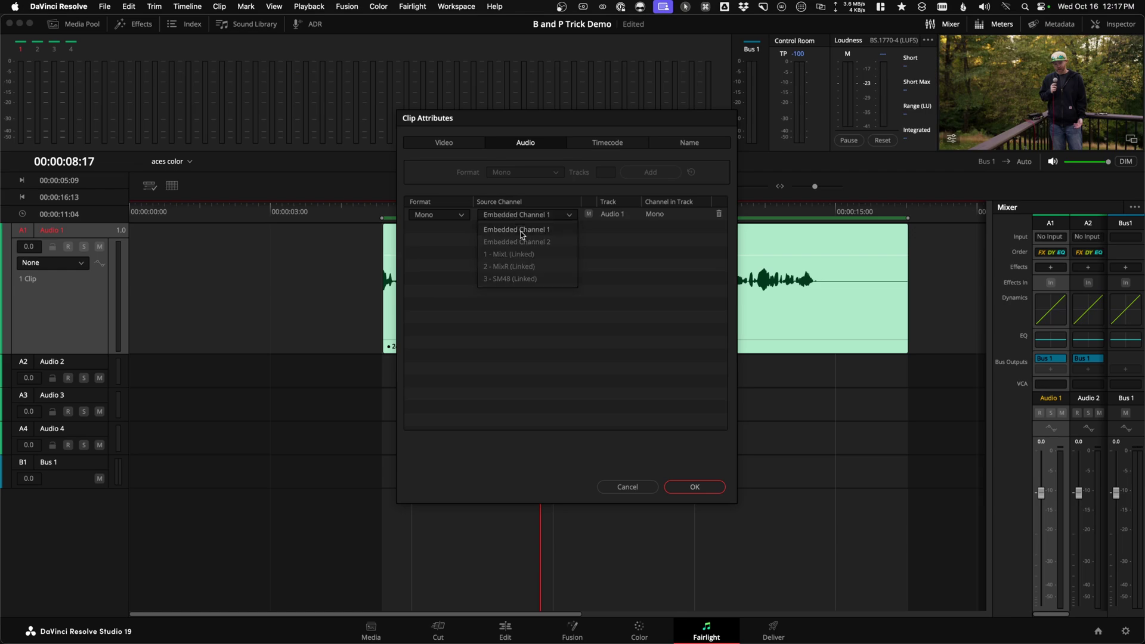
{"action": "left_click", "coordinate": [685, 487]}
{"action": "right_click", "coordinate": [681, 495]}
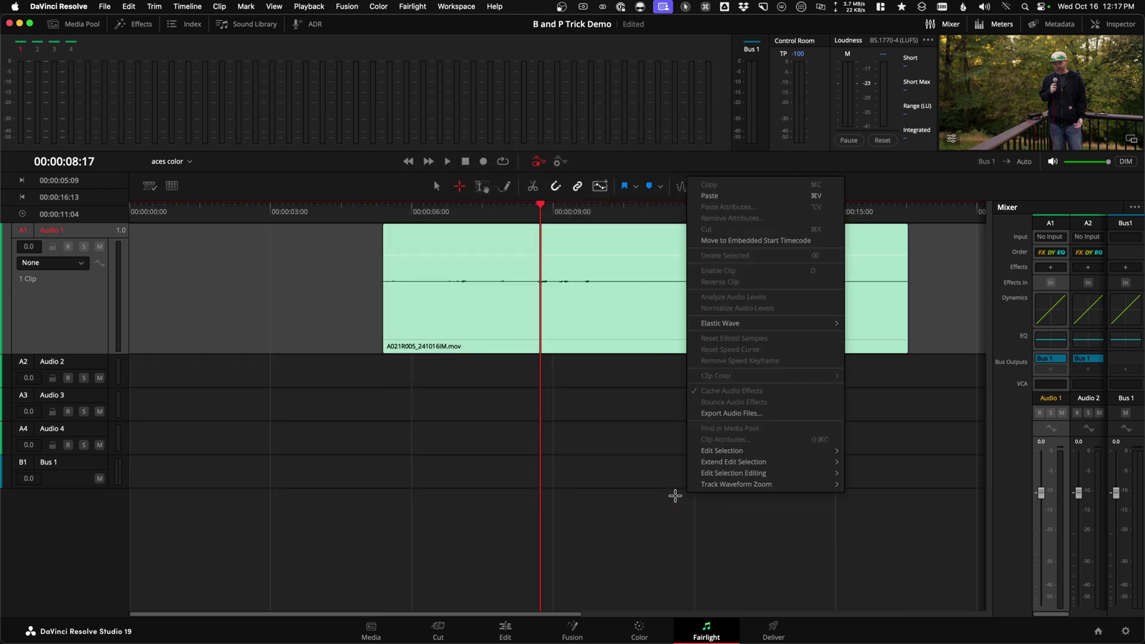
{"action": "left_click", "coordinate": [612, 500]}
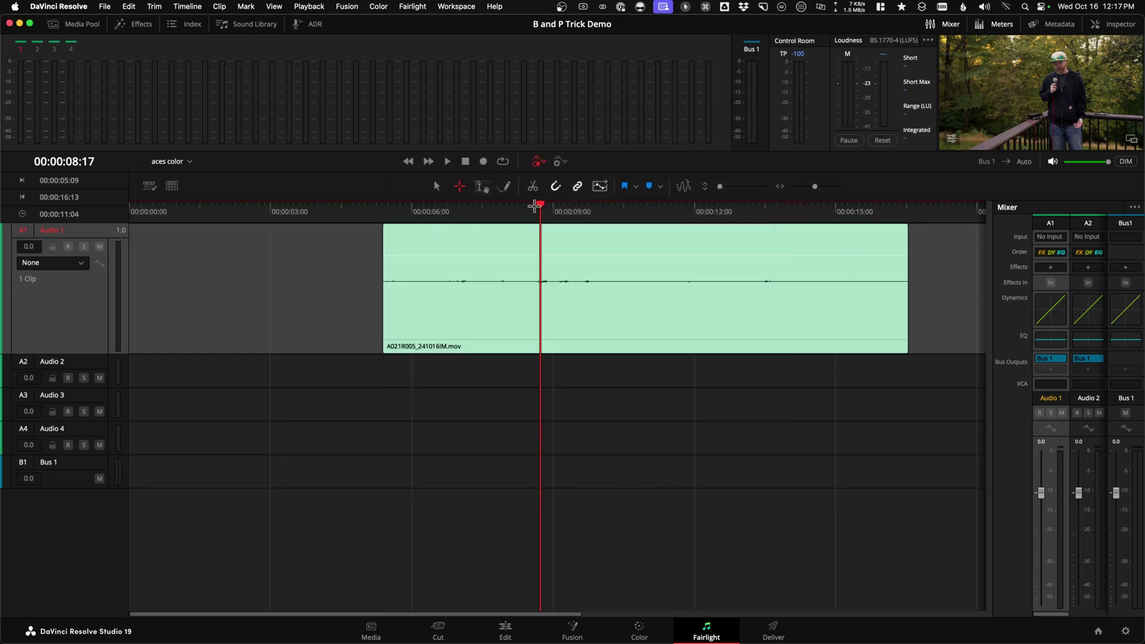
{"action": "key", "text": "space"}
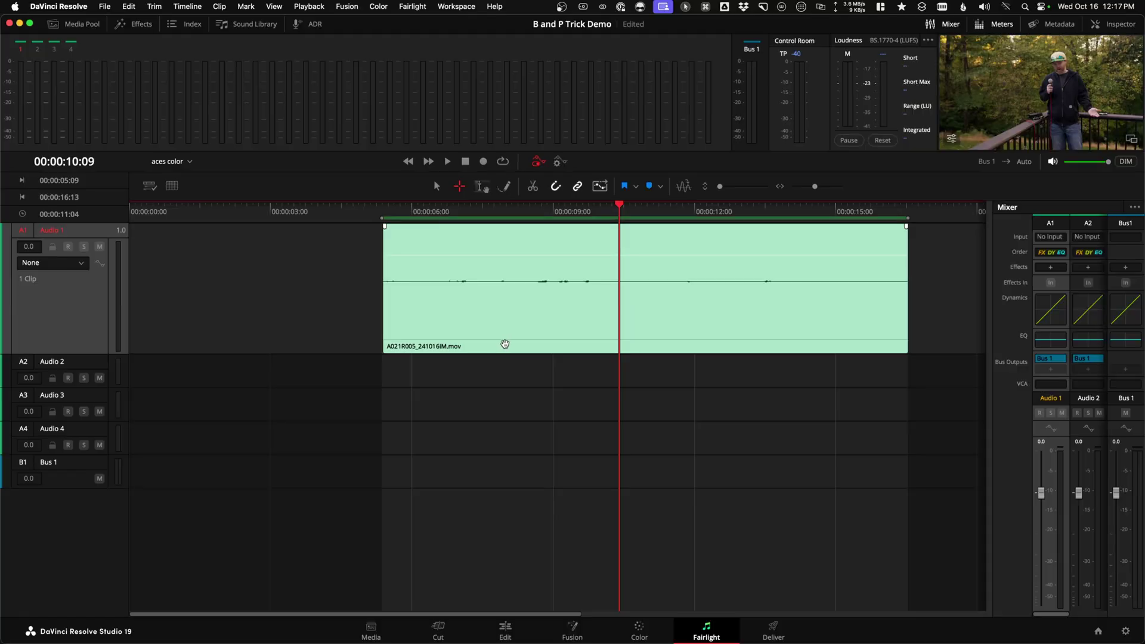
- Change the clip's source channel to 3 - SM48 (Linked) and play it back
{"action": "right_click", "coordinate": [512, 317]}
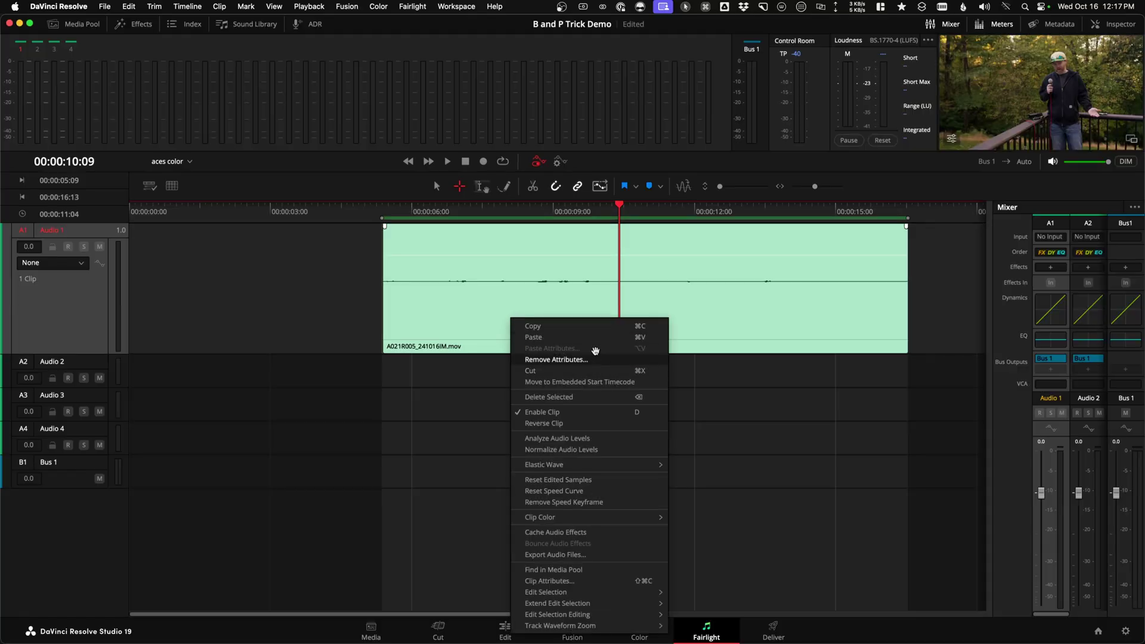
{"action": "left_click", "coordinate": [571, 581]}
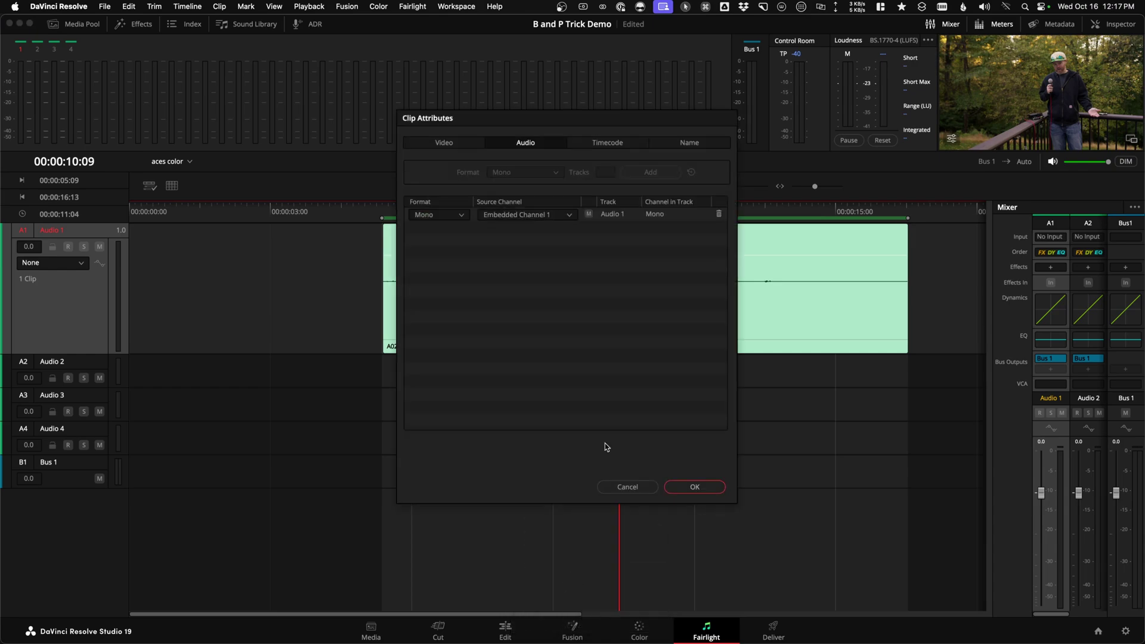
{"action": "left_click", "coordinate": [524, 215]}
{"action": "left_click", "coordinate": [524, 304]}
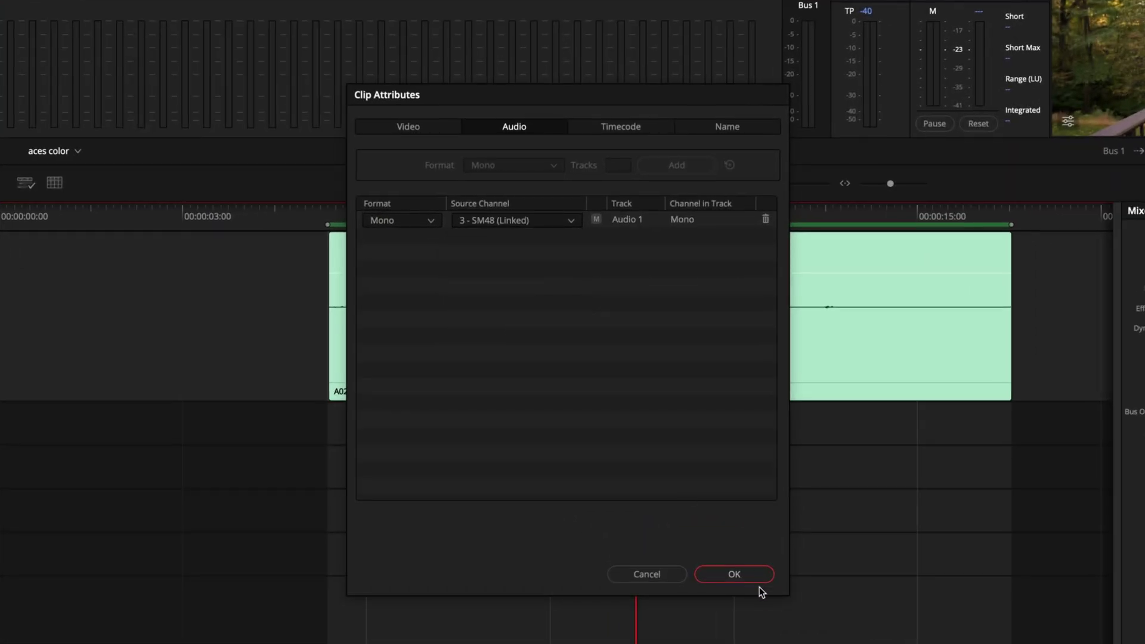
{"action": "left_click", "coordinate": [757, 579]}
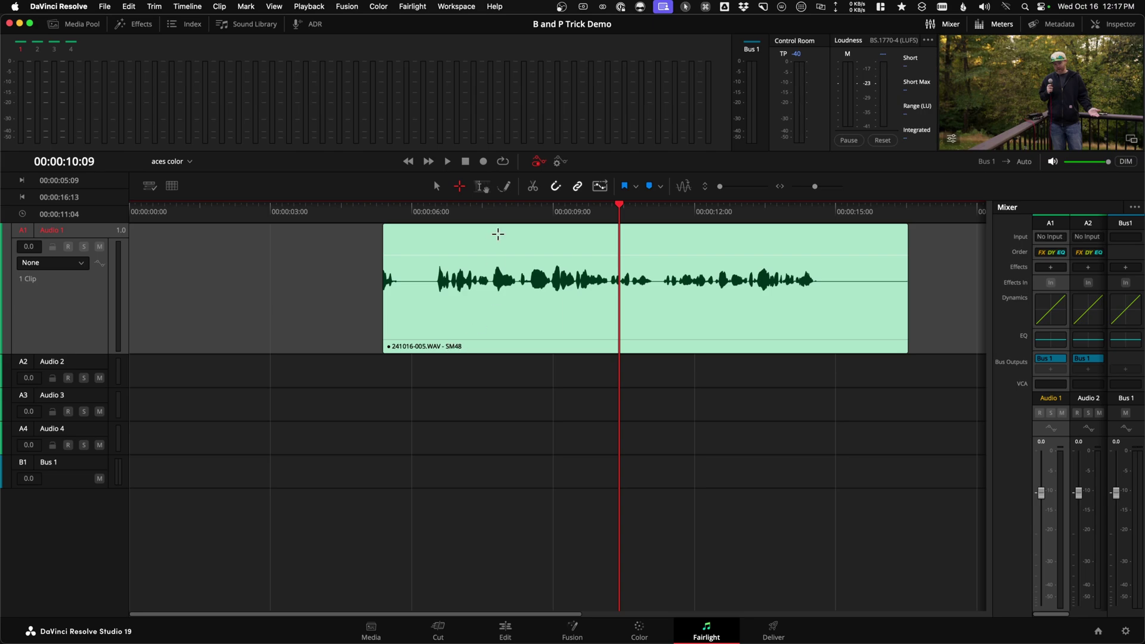
{"action": "key", "text": "space"}
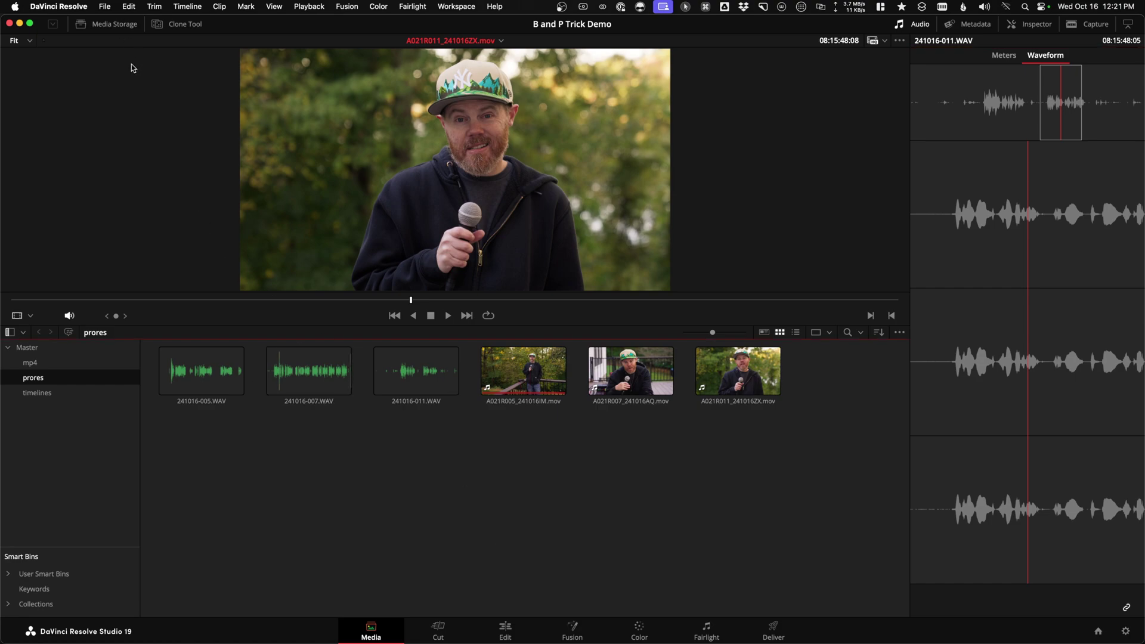
{"action": "left_click", "coordinate": [71, 7]}
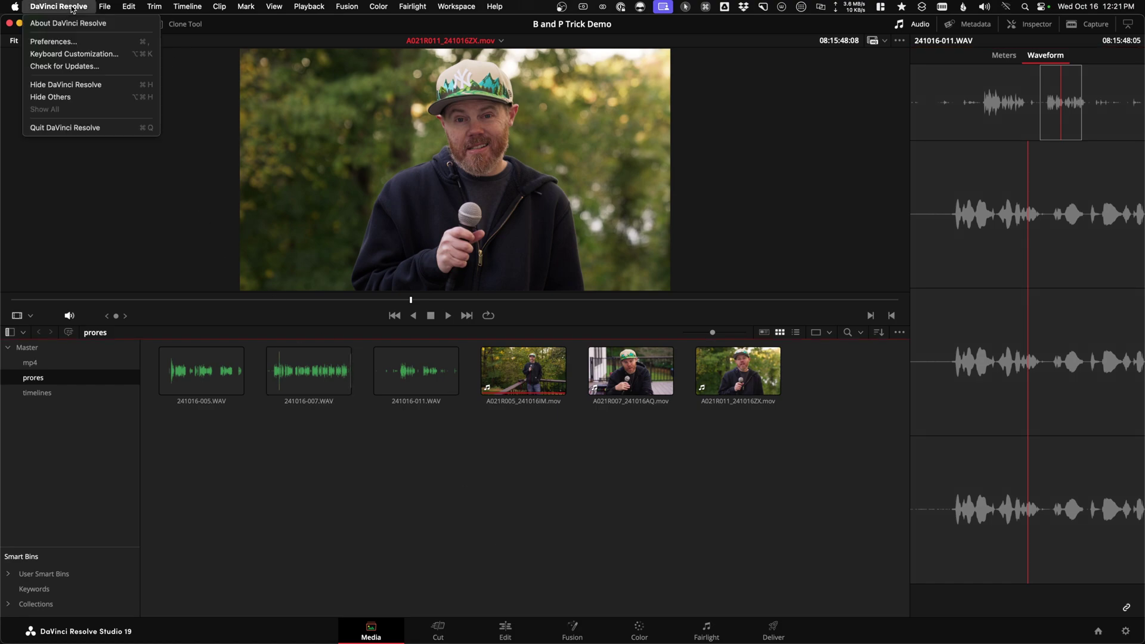
{"action": "left_click", "coordinate": [58, 43]}
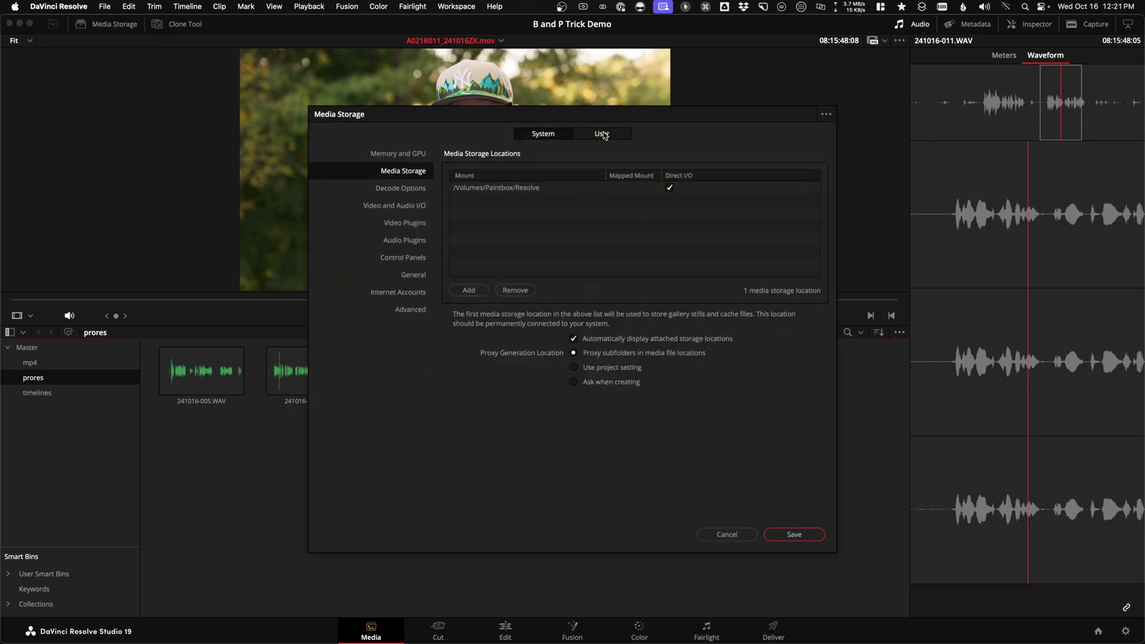
{"action": "left_click", "coordinate": [603, 134]}
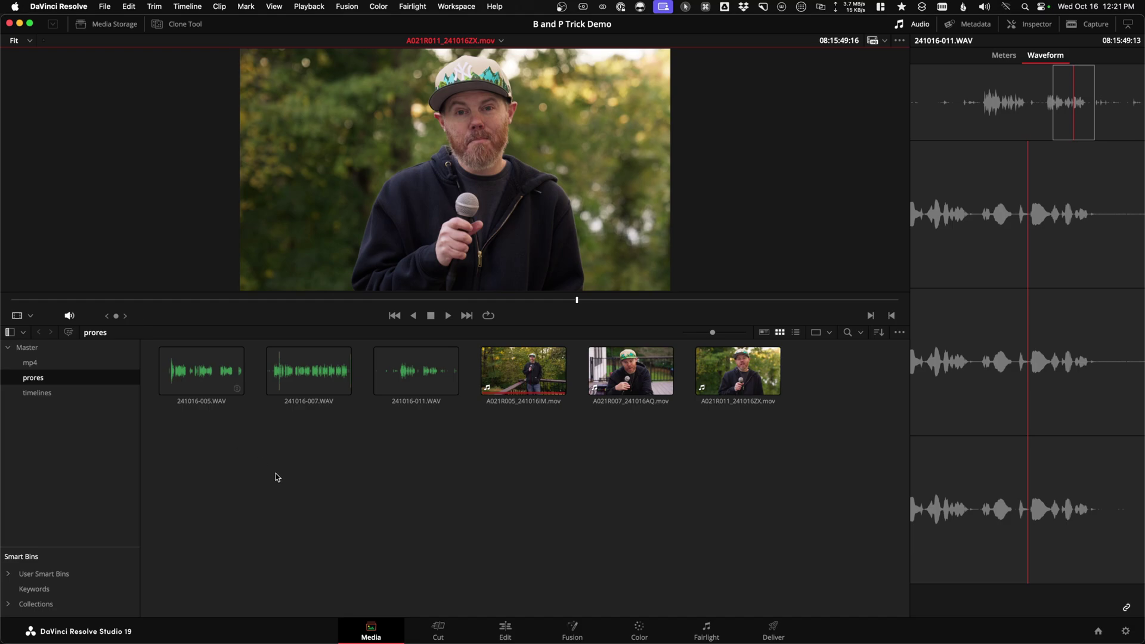
{"action": "left_click", "coordinate": [256, 457]}
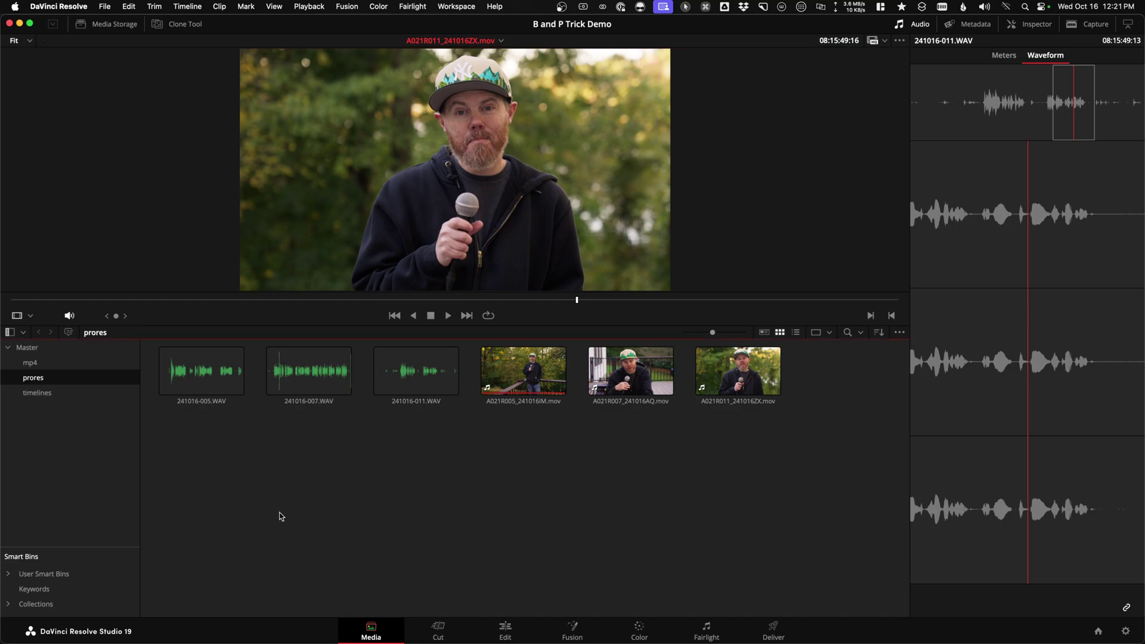